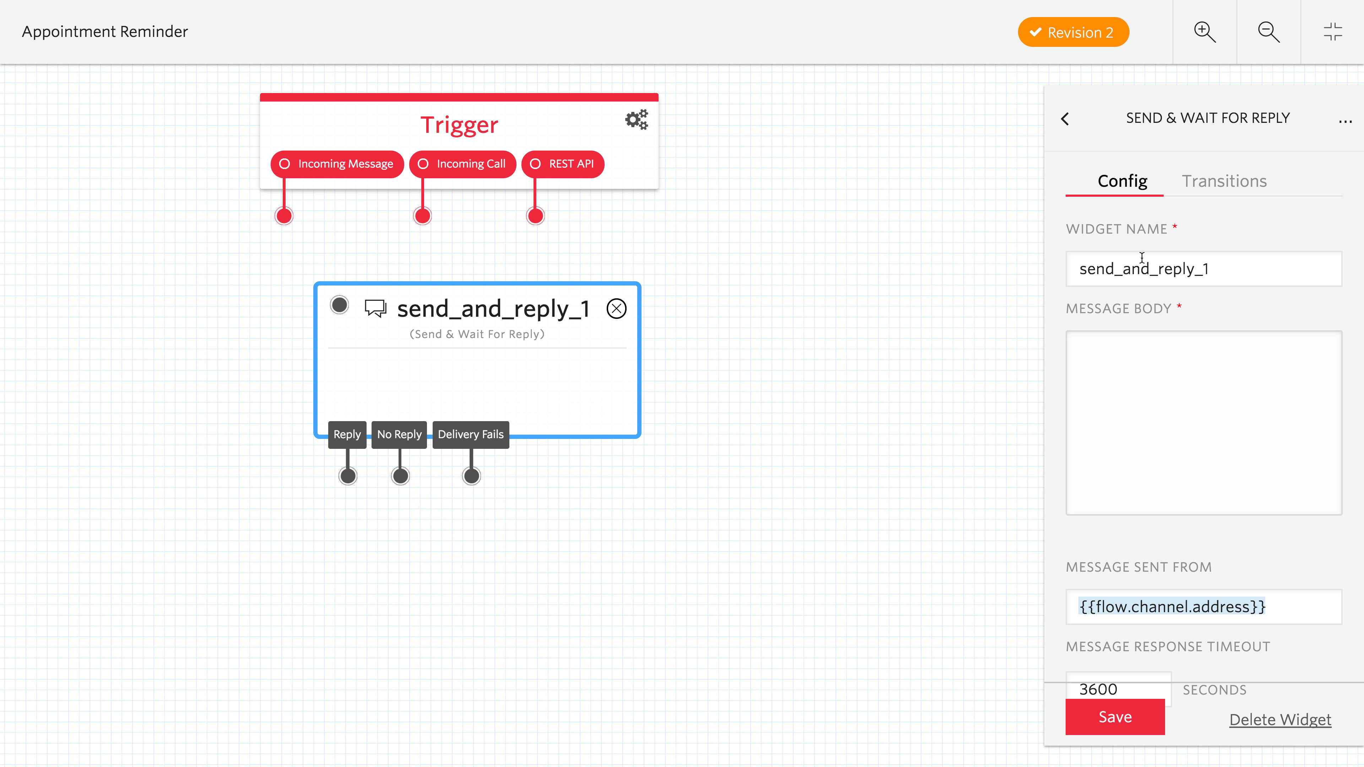
- Rename the Send & Wait For Reply widget as confirm_appt
{"action": "double_click", "coordinate": [1233, 260]}
{"action": "type", "text": "confirm"}
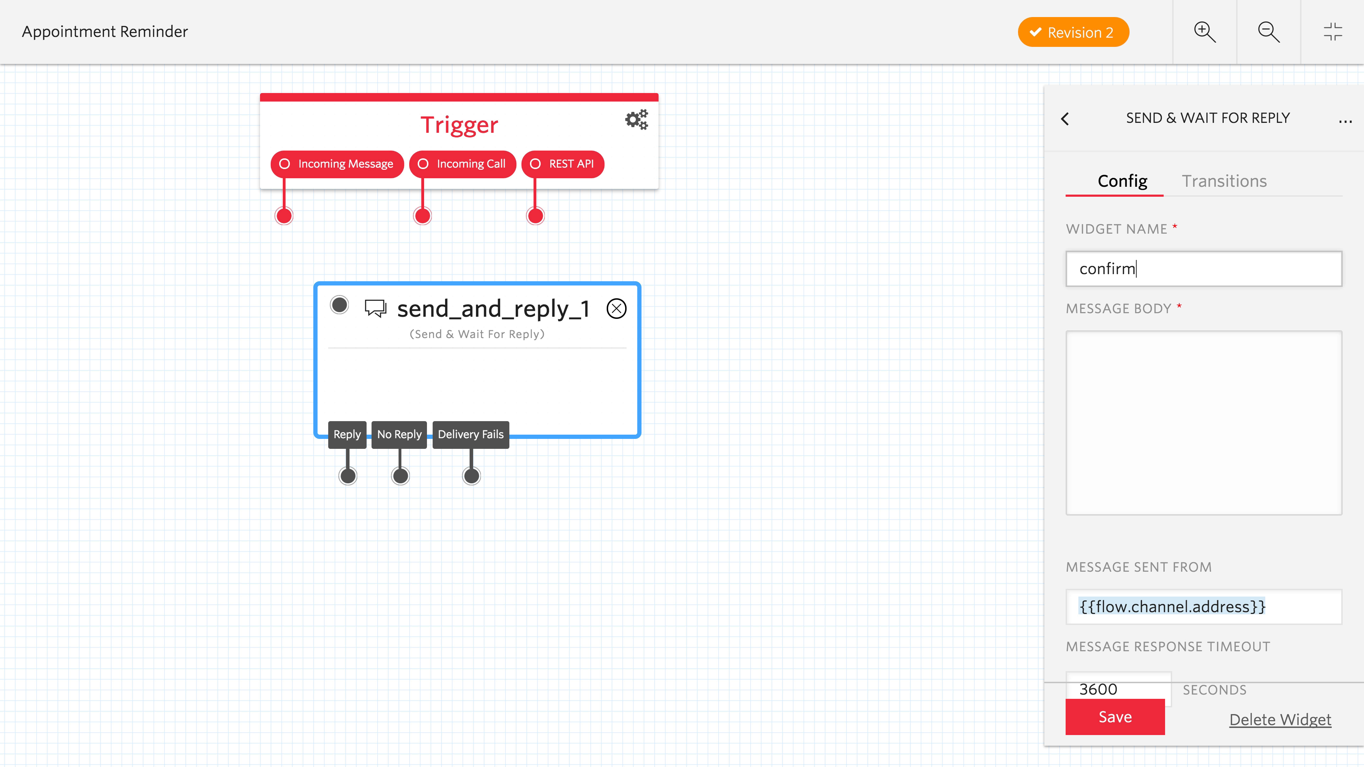
{"action": "type", "text": "_appt"}
{"action": "key", "text": "Tab"}
- Enter the message body "Your appointment is coming up on {{flow.data.appointment_time}}. Please reply 1 to confirm and 2 to cancel."
{"action": "type", "text": "You"}
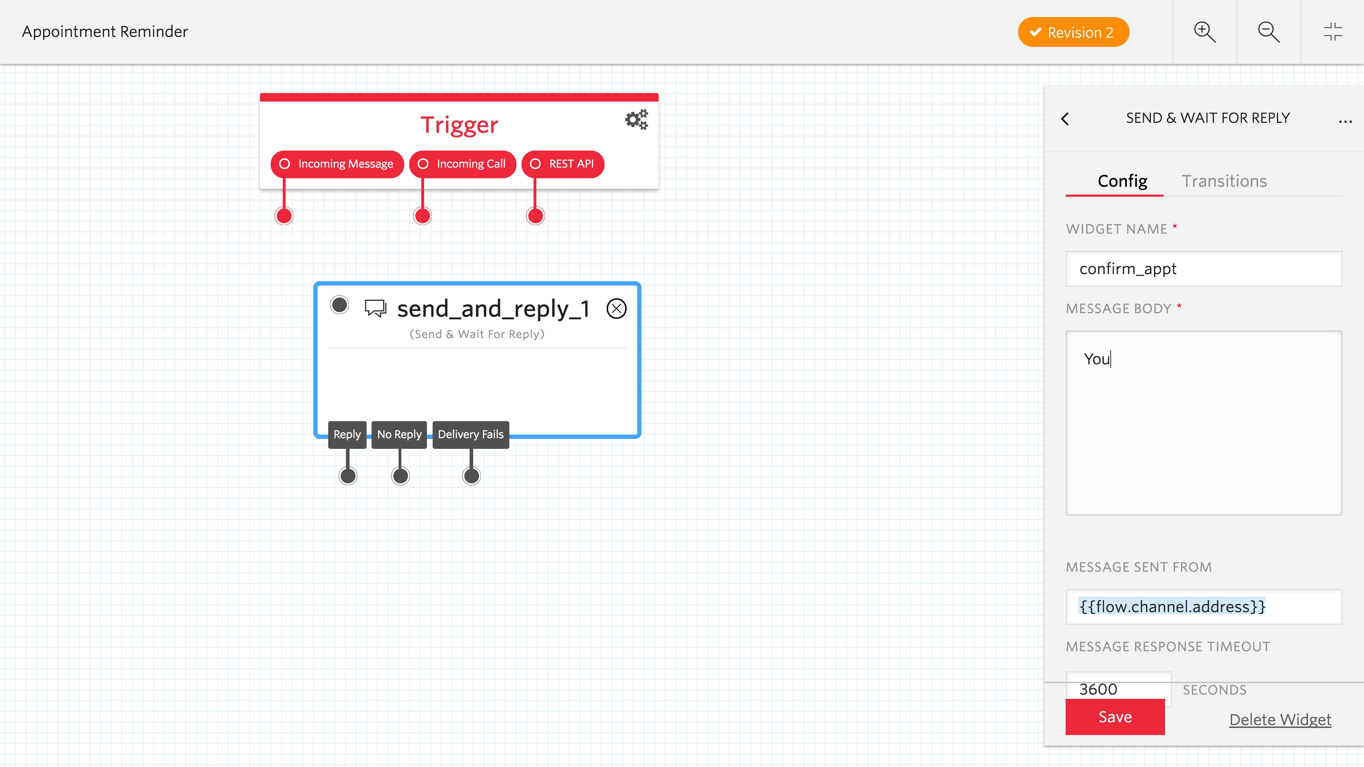
{"action": "type", "text": "r appointment is coming up on {{"}
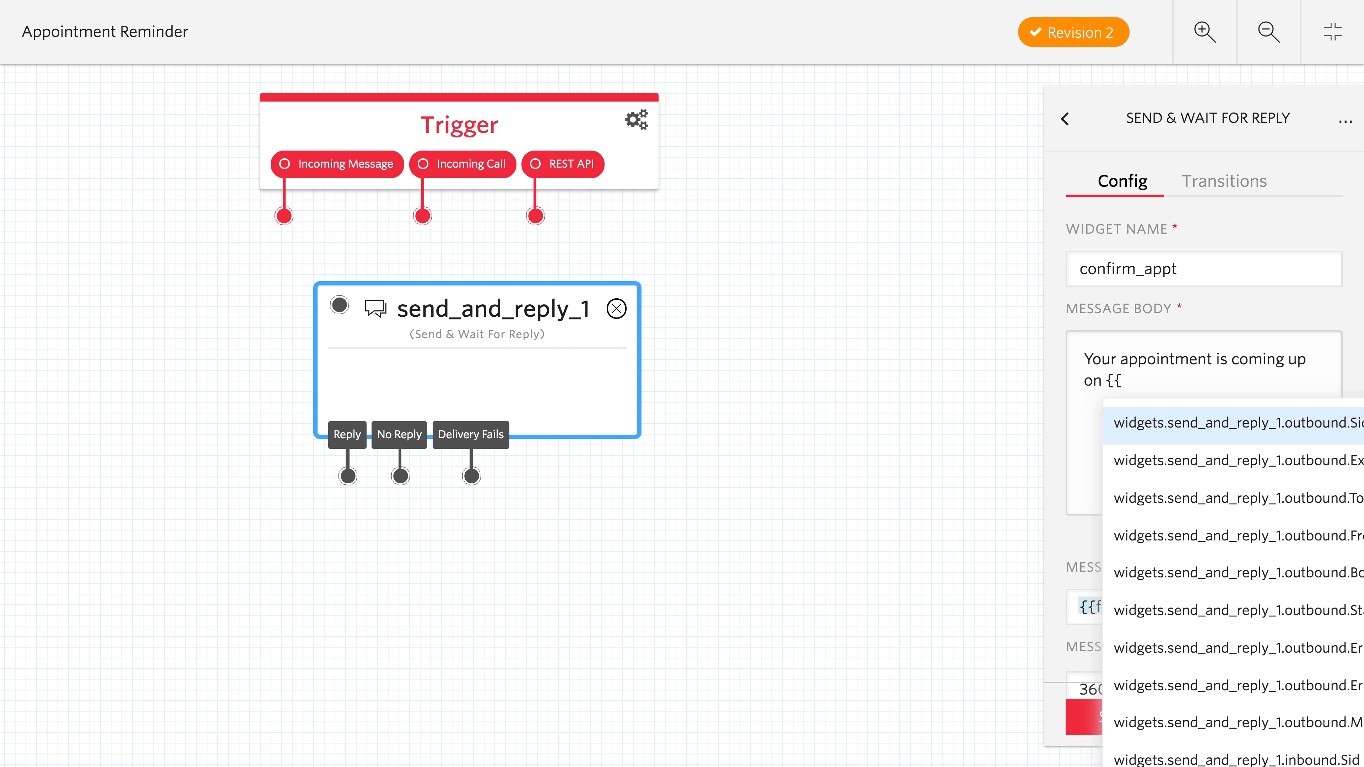
{"action": "type", "text": "flow.data.app"}
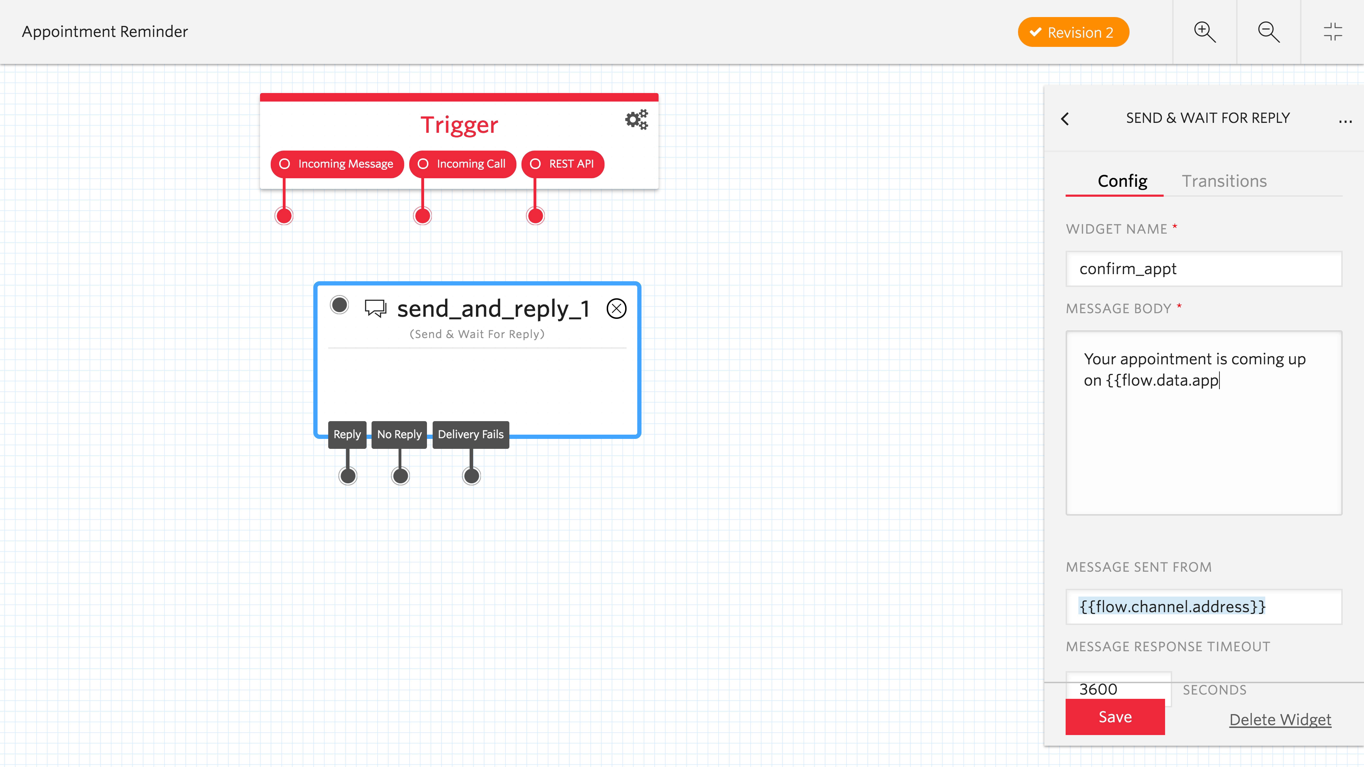
{"action": "type", "text": "ointment_time}}. Please reply 1 to con"}
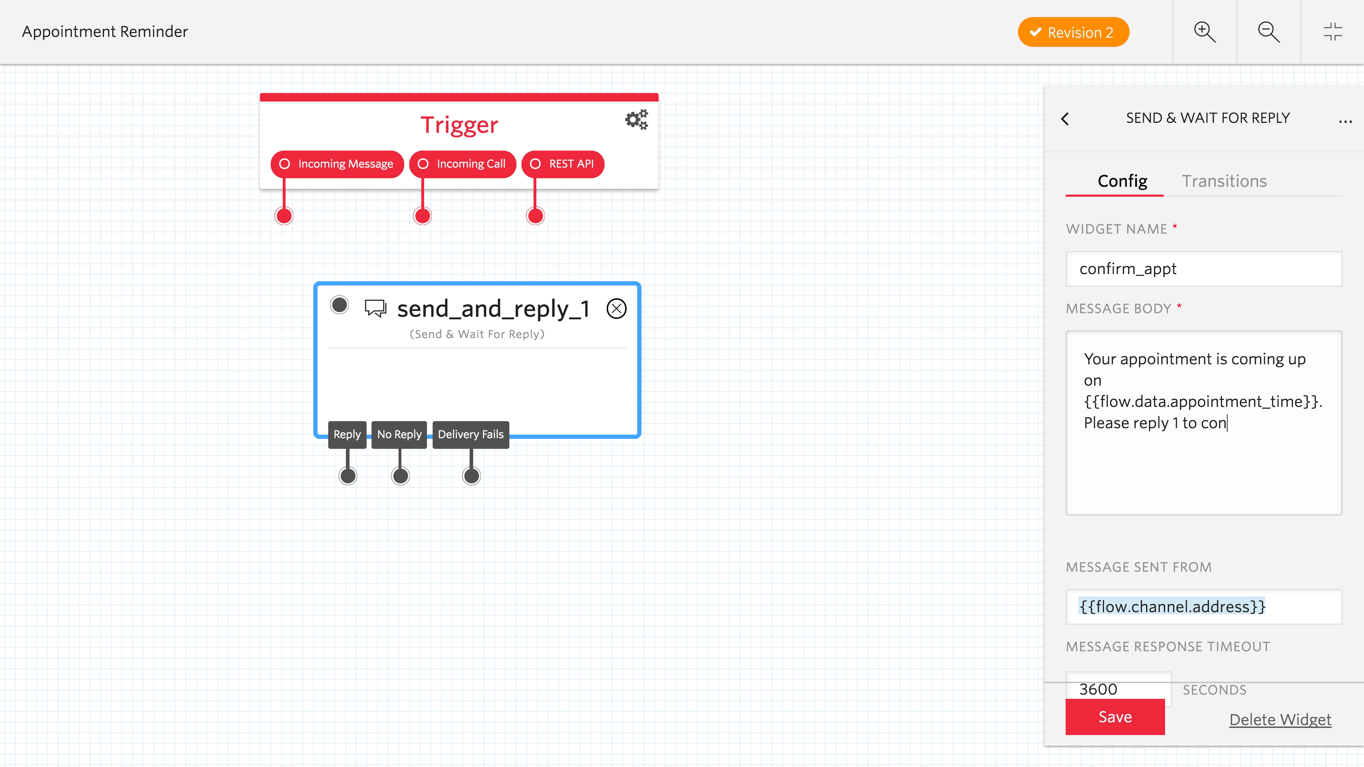
{"action": "type", "text": "firm and 2 to cancel."}
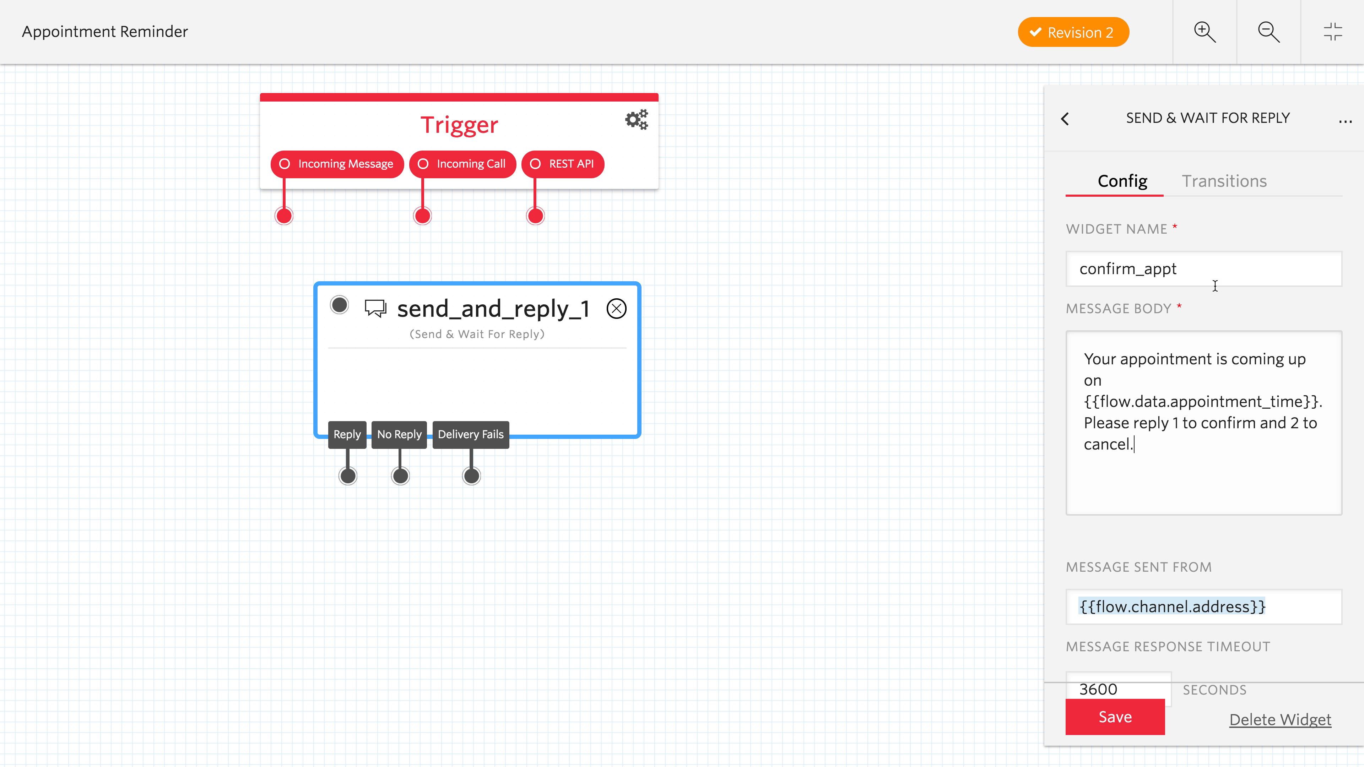
- Save the confirm_appt widget and connect the trigger's REST API output to it
{"action": "left_click", "coordinate": [1116, 718]}
{"action": "left_click_drag", "start_coordinate": [539, 216], "coordinate": [341, 304]}
{"action": "left_click_drag", "start_coordinate": [438, 305], "coordinate": [435, 325]}
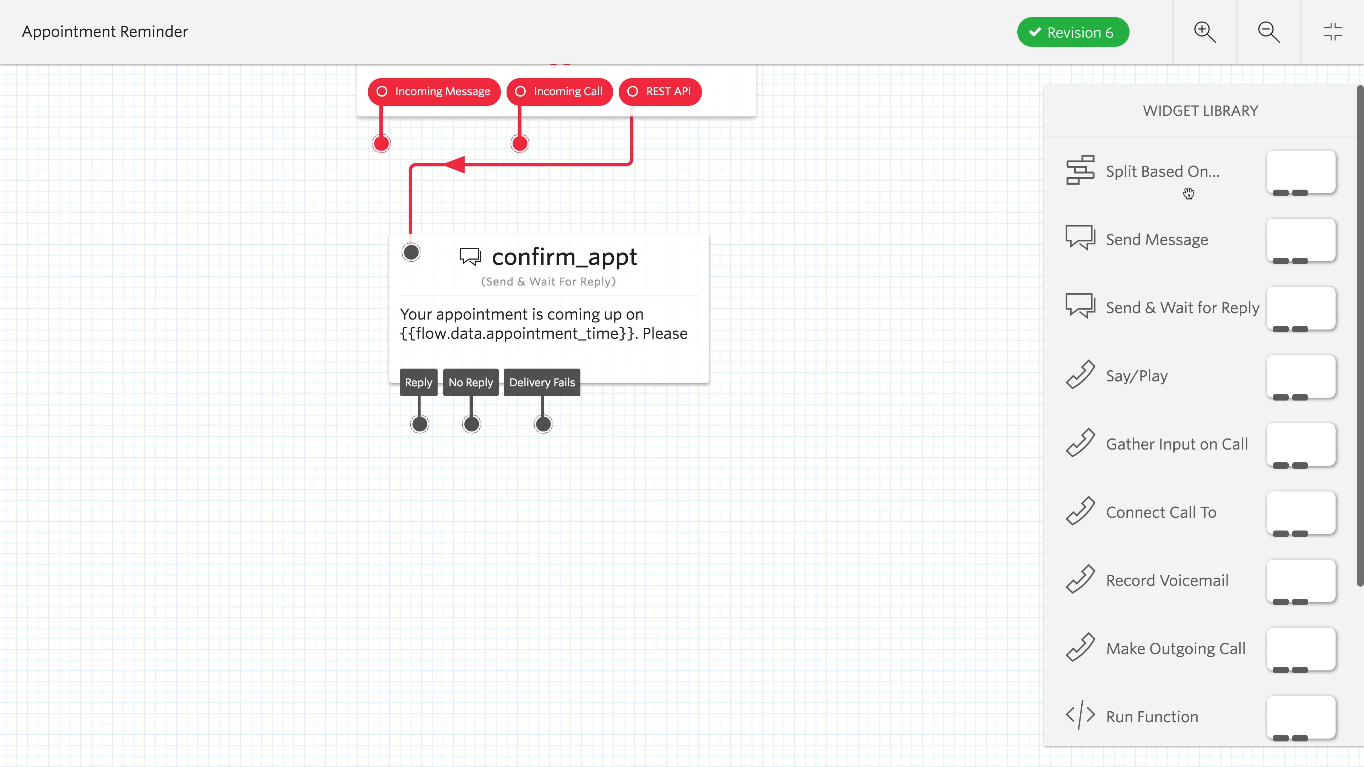
- Add a Split Based On widget below confirm_appt, name it split_confirmation and save it
{"action": "left_click_drag", "start_coordinate": [1185, 173], "coordinate": [438, 545]}
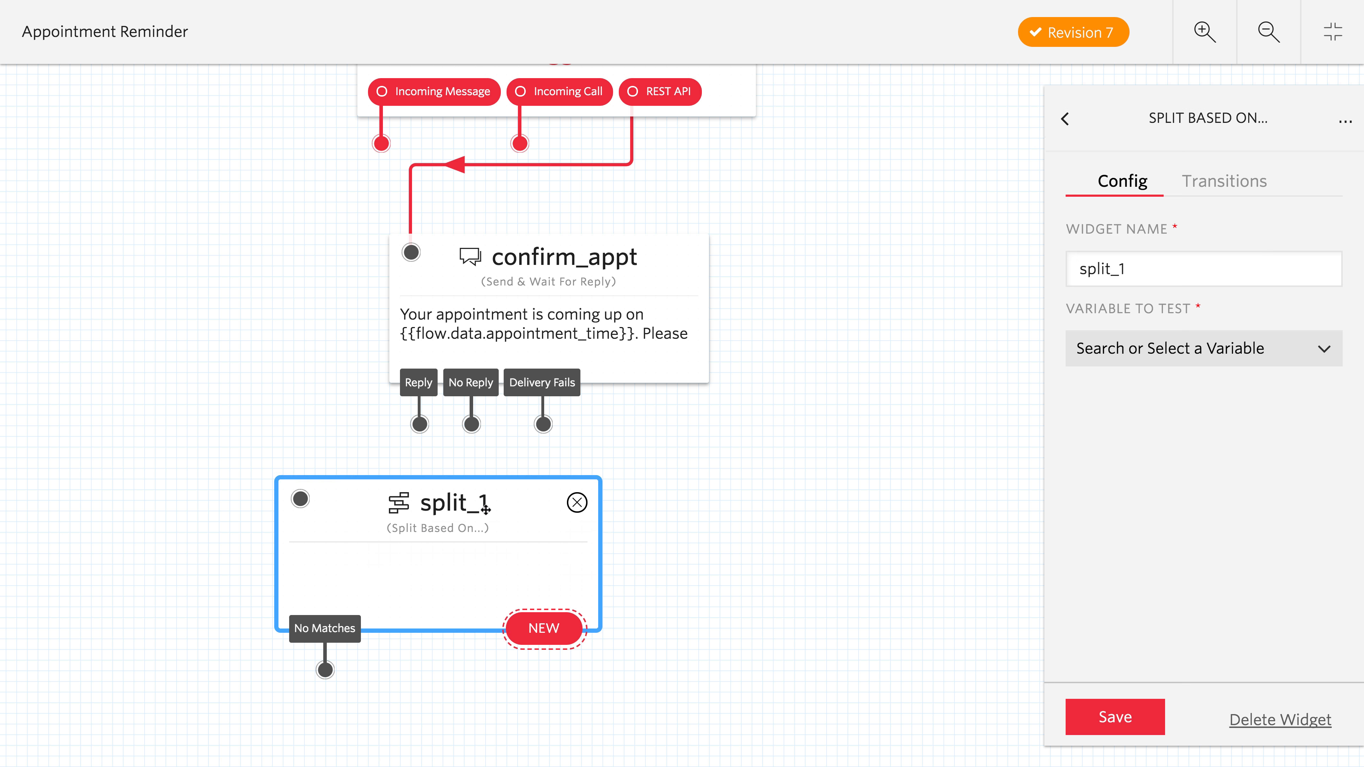
{"action": "left_click", "coordinate": [1148, 270]}
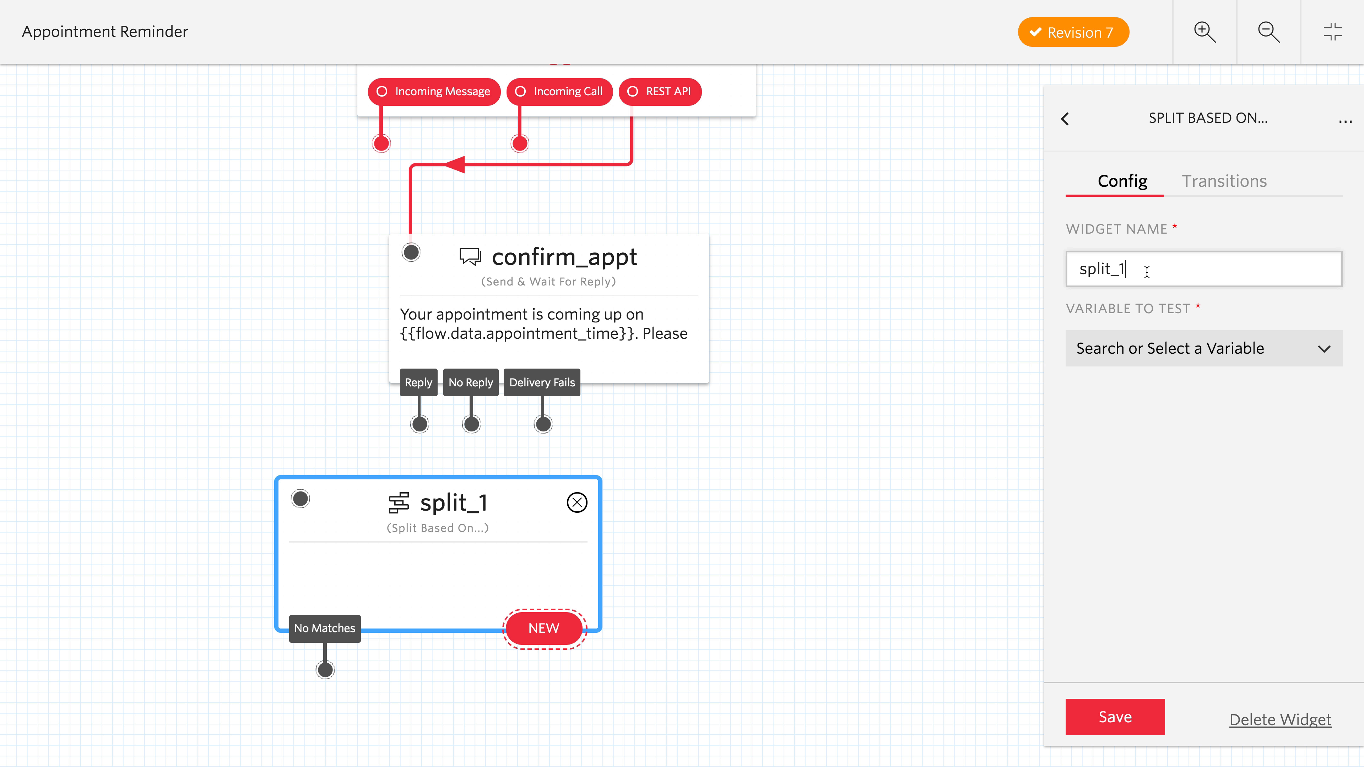
{"action": "type", "text": "confirmation"}
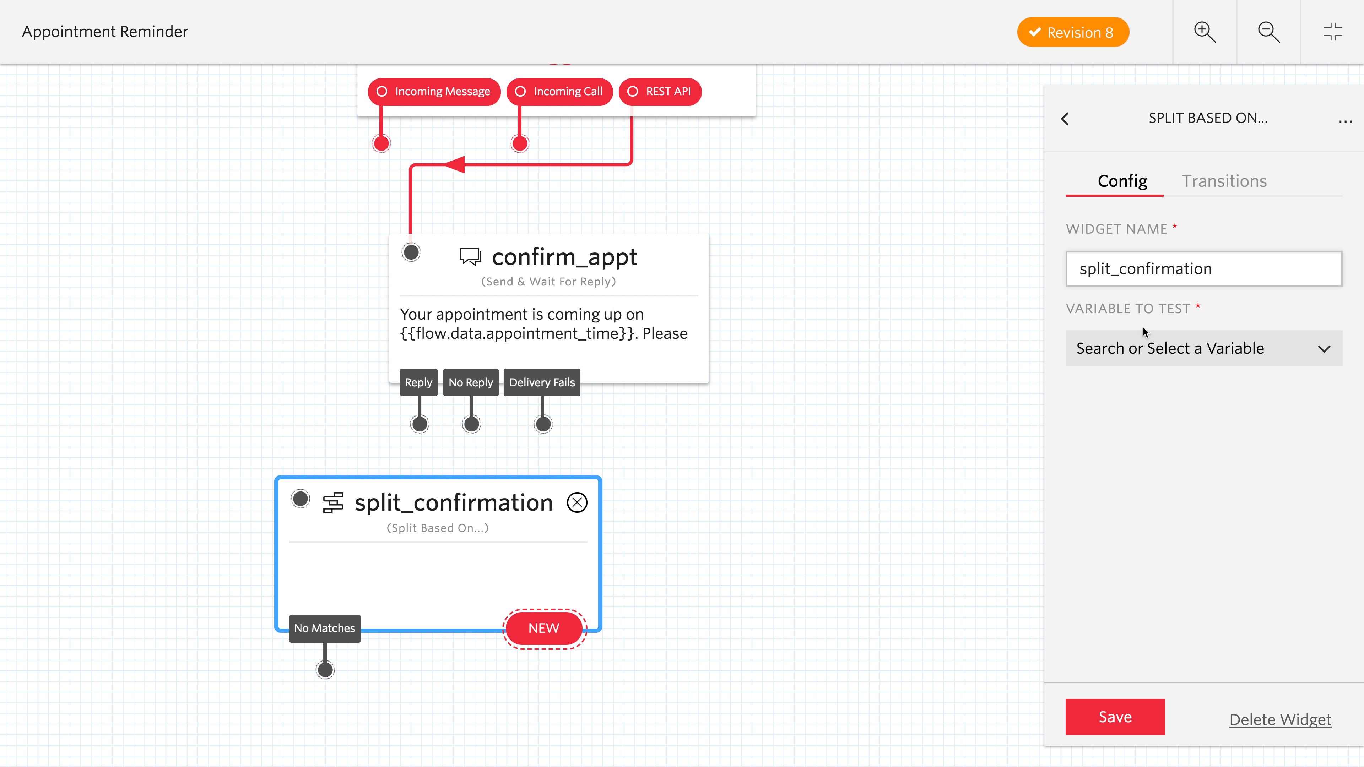
{"action": "left_click", "coordinate": [1119, 715]}
{"action": "left_click", "coordinate": [826, 657]}
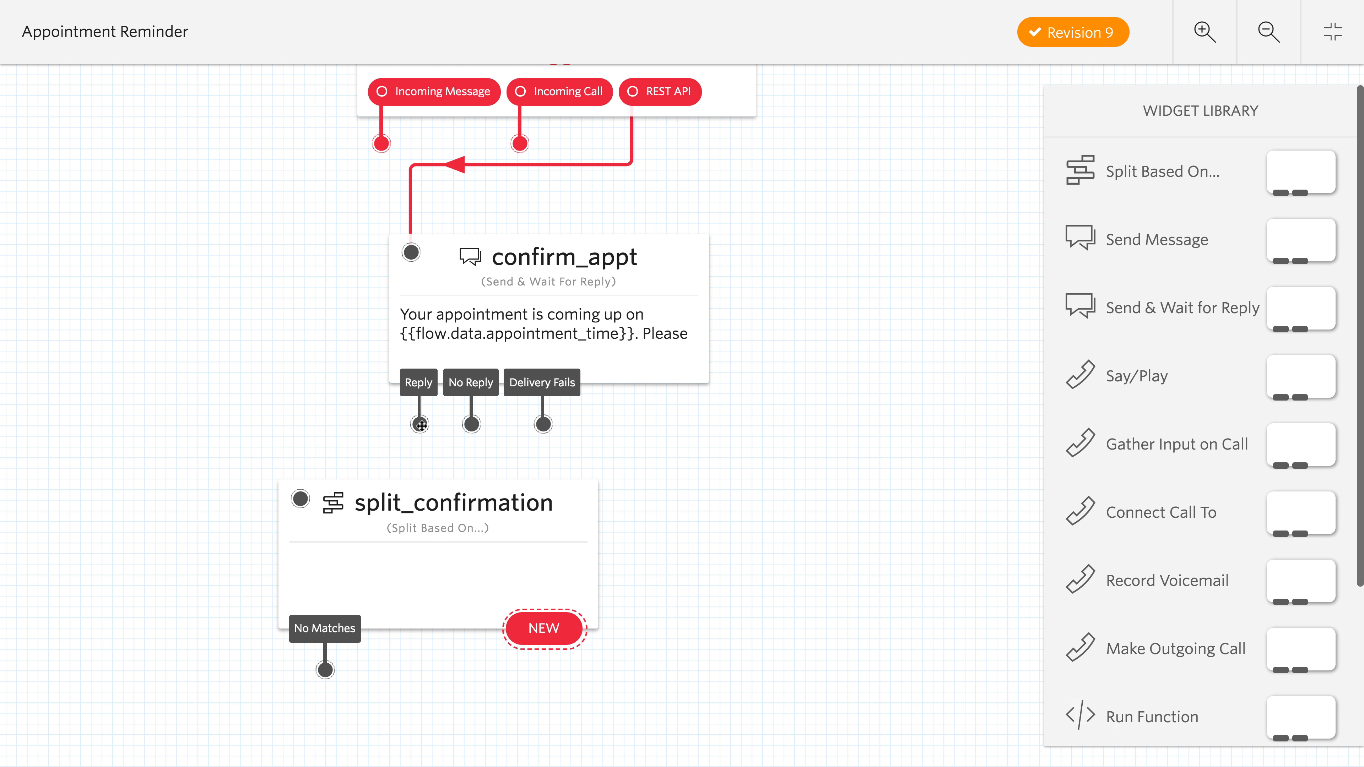
- Connect confirm_appt's Reply output to split_confirmation and save confirm_appt.inbound.Body as the split's variable to test
{"action": "left_click_drag", "start_coordinate": [419, 424], "coordinate": [300, 499]}
{"action": "left_click_drag", "start_coordinate": [773, 587], "coordinate": [843, 427]}
{"action": "left_click", "coordinate": [638, 460]}
{"action": "left_click", "coordinate": [1203, 348]}
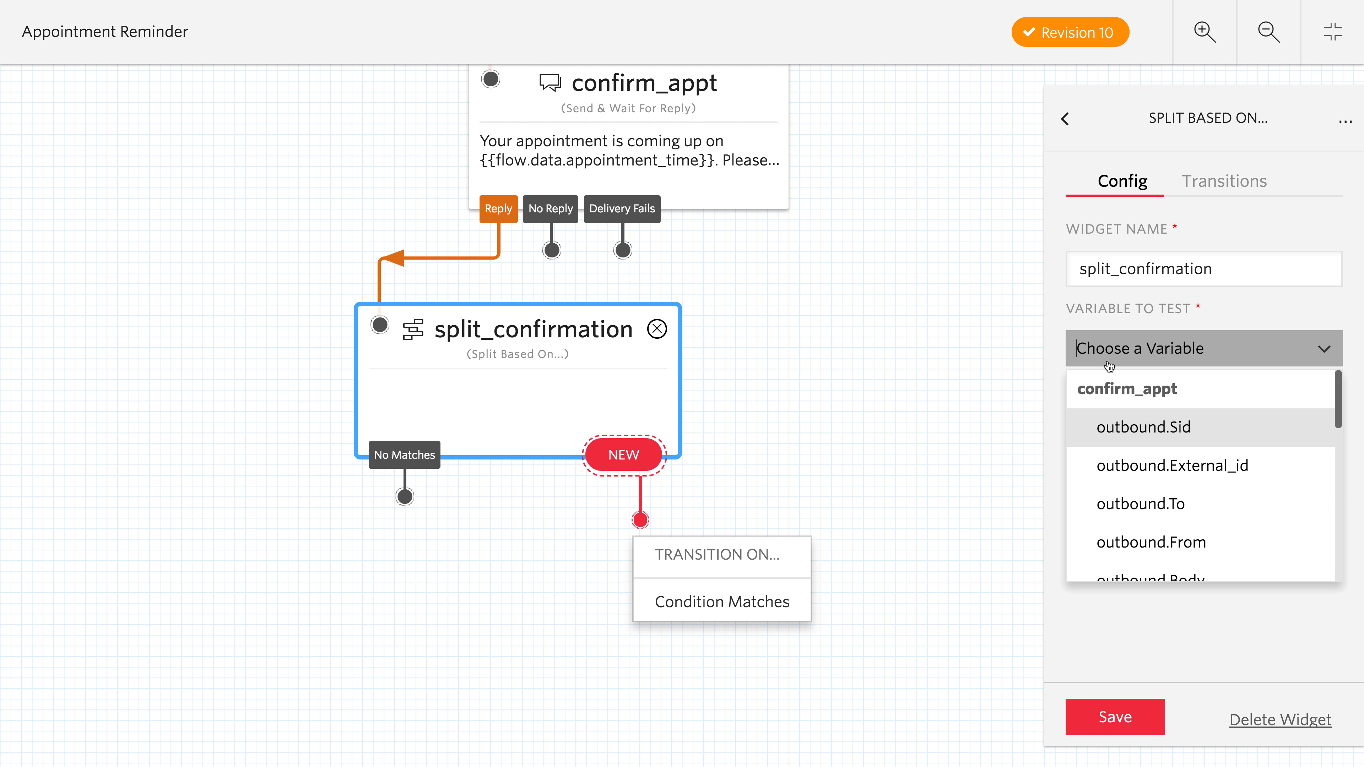
{"action": "scroll", "coordinate": [1160, 483], "scroll_direction": "down", "scroll_amount": 5}
{"action": "left_click", "coordinate": [1158, 461]}
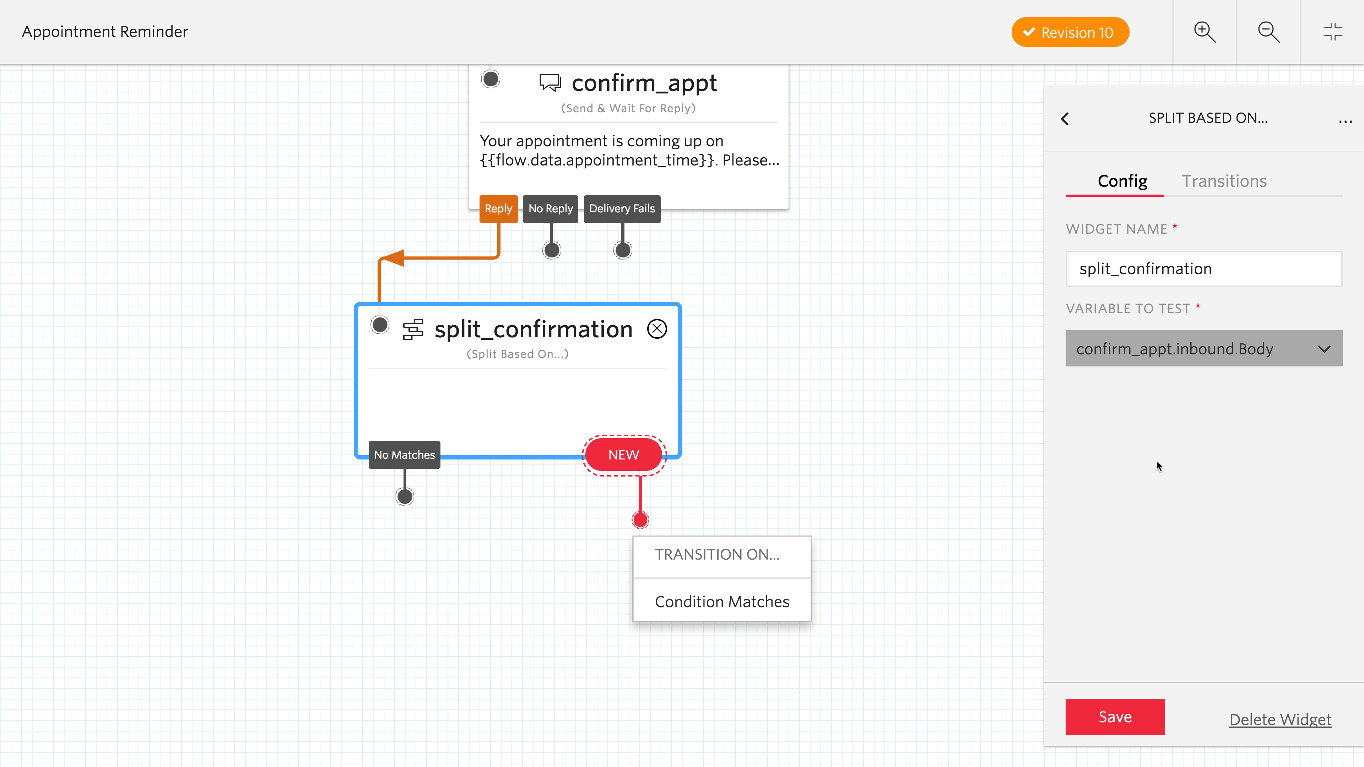
{"action": "left_click", "coordinate": [1116, 717]}
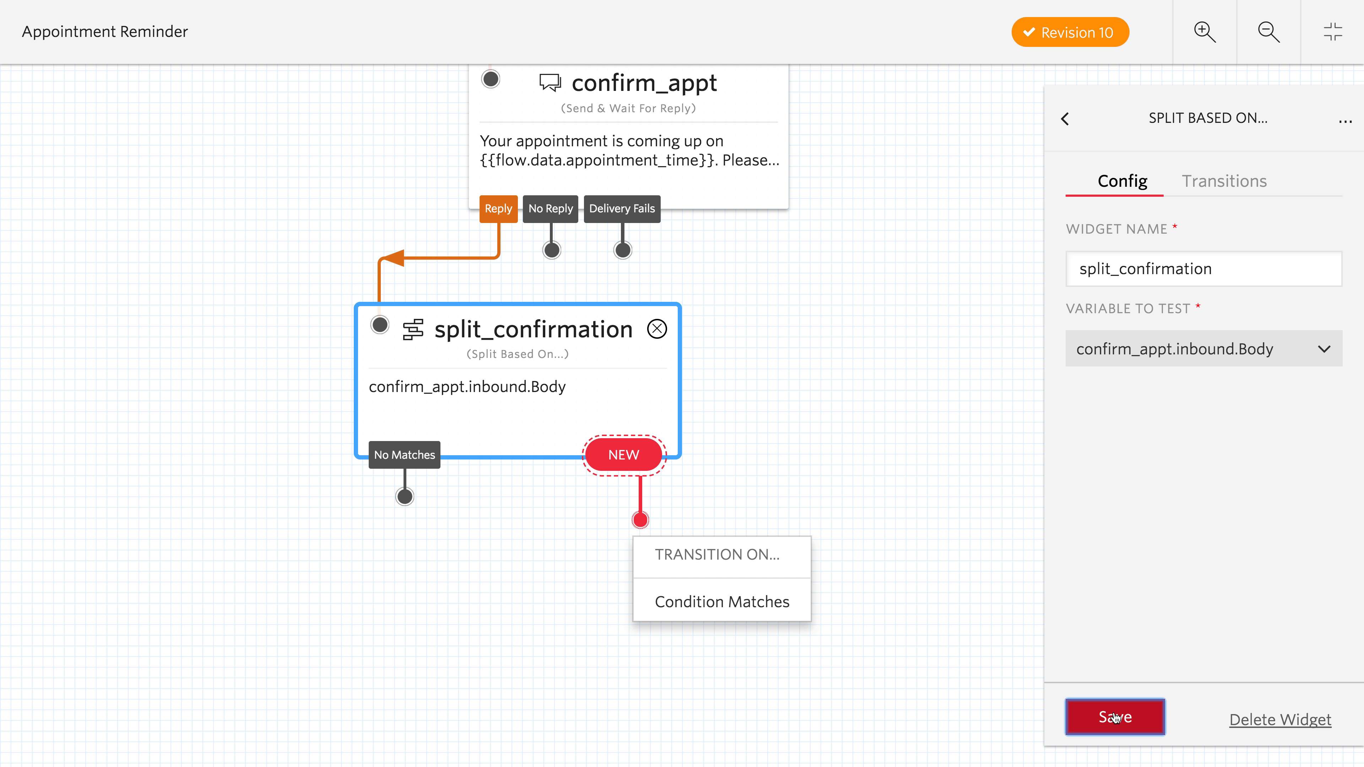
- Add a Condition Matches transition to split_confirmation for a reply Equal To 1 and save it
{"action": "left_click", "coordinate": [719, 617]}
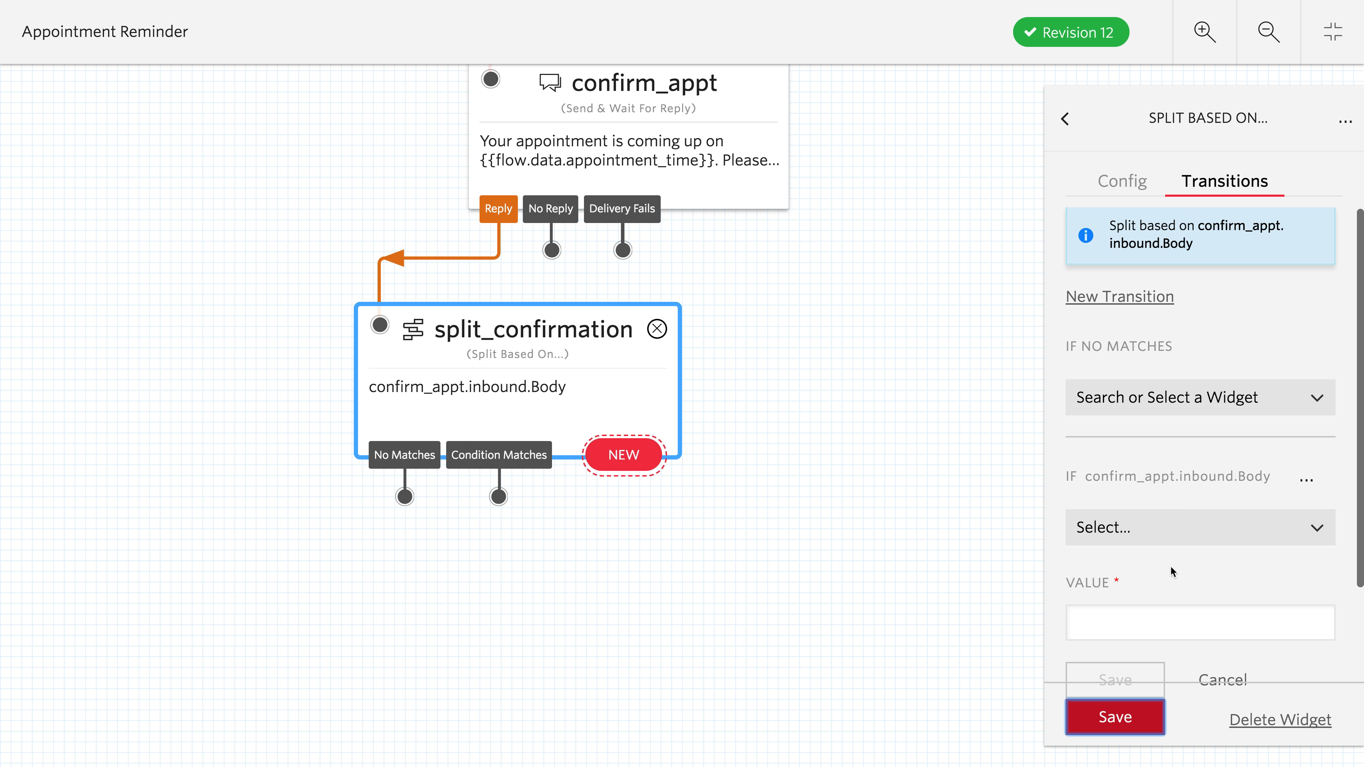
{"action": "scroll", "coordinate": [1173, 571], "scroll_direction": "down", "scroll_amount": 2}
{"action": "left_click", "coordinate": [1196, 438]}
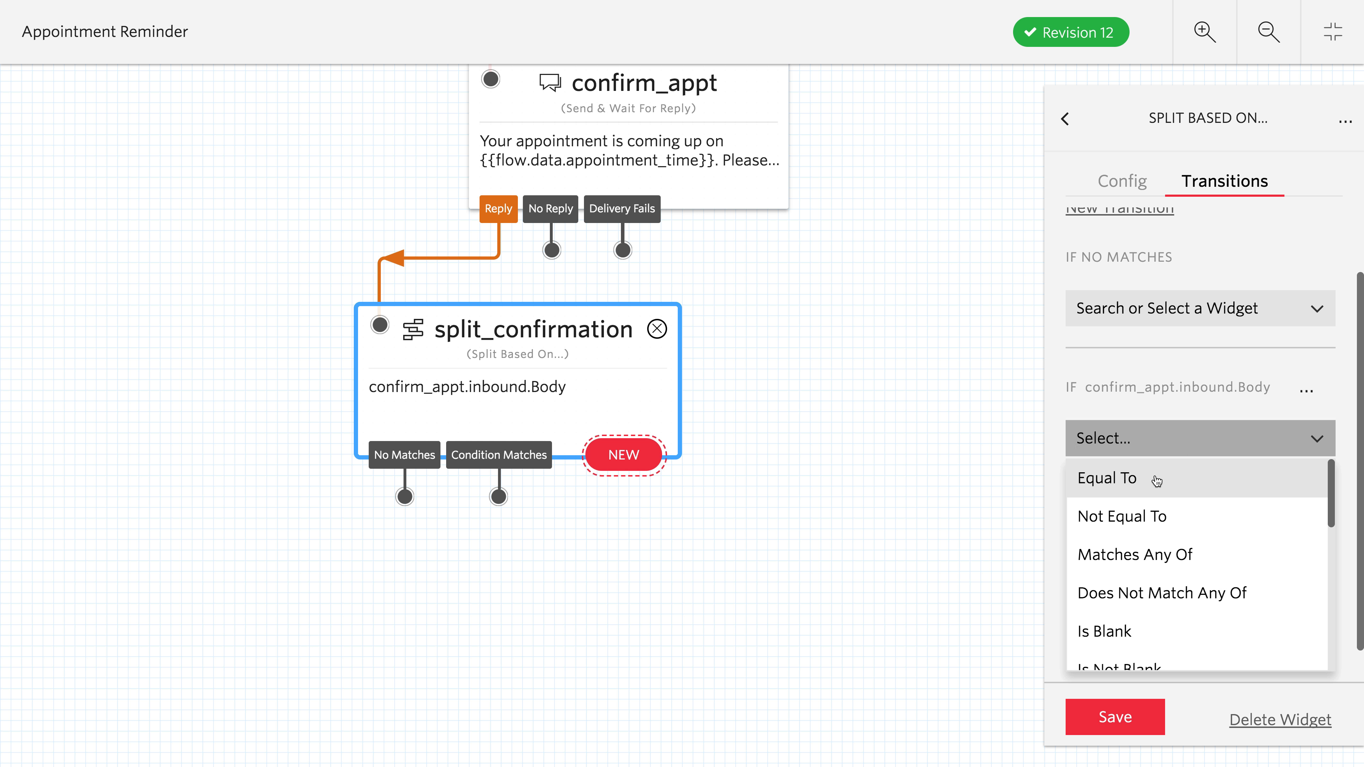
{"action": "left_click", "coordinate": [1155, 483]}
{"action": "left_click", "coordinate": [1137, 538]}
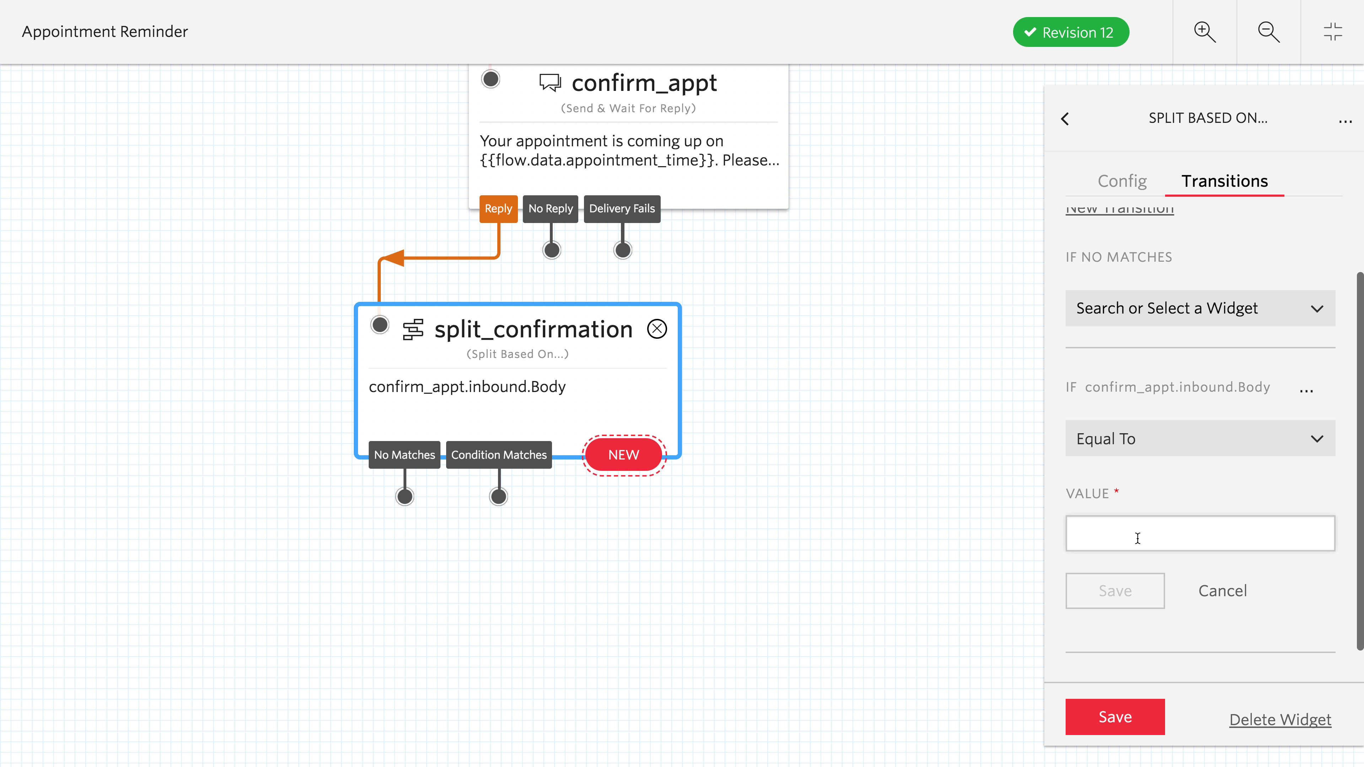
{"action": "type", "text": "1"}
{"action": "left_click", "coordinate": [1127, 719]}
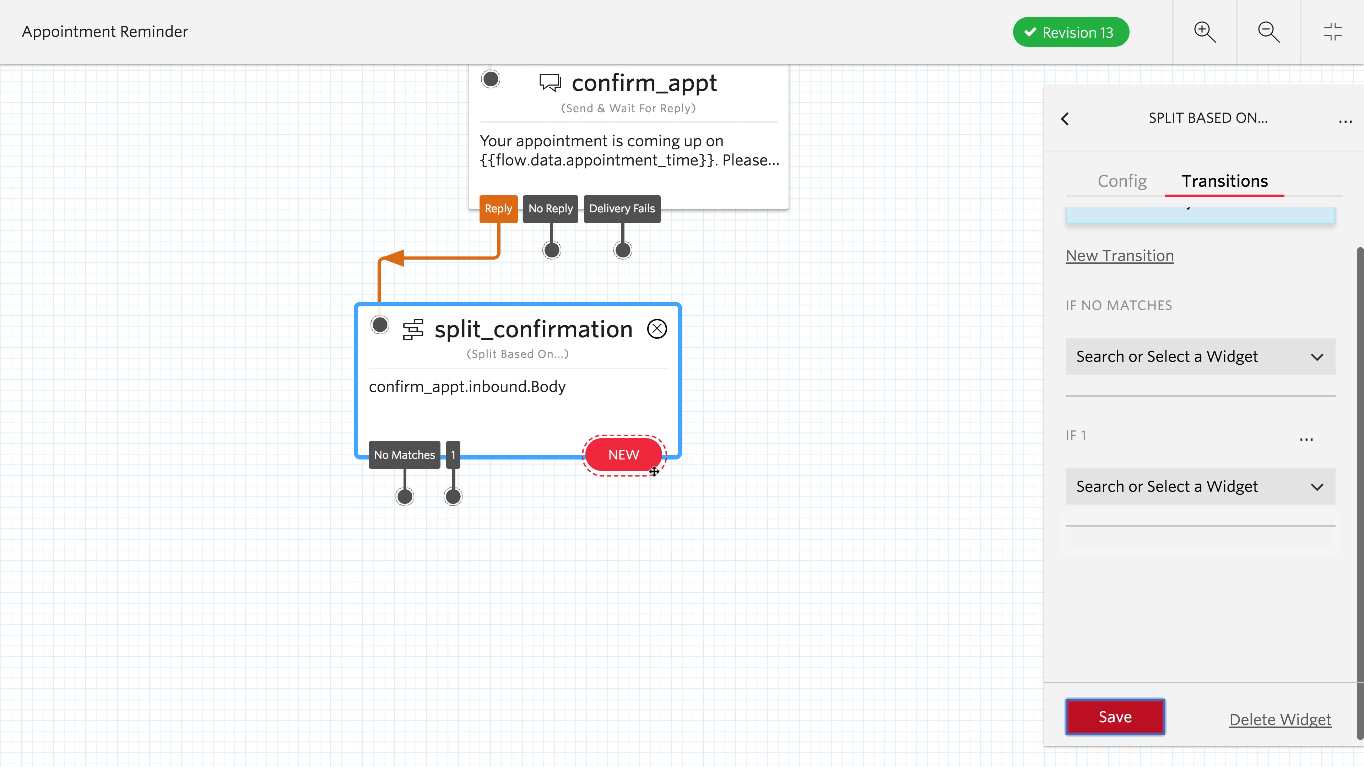
- Add a second Condition Matches transition to split_confirmation for a reply Equal To 2 and save it
{"action": "left_click", "coordinate": [654, 472]}
{"action": "left_click", "coordinate": [785, 604]}
{"action": "left_click", "coordinate": [1123, 314]}
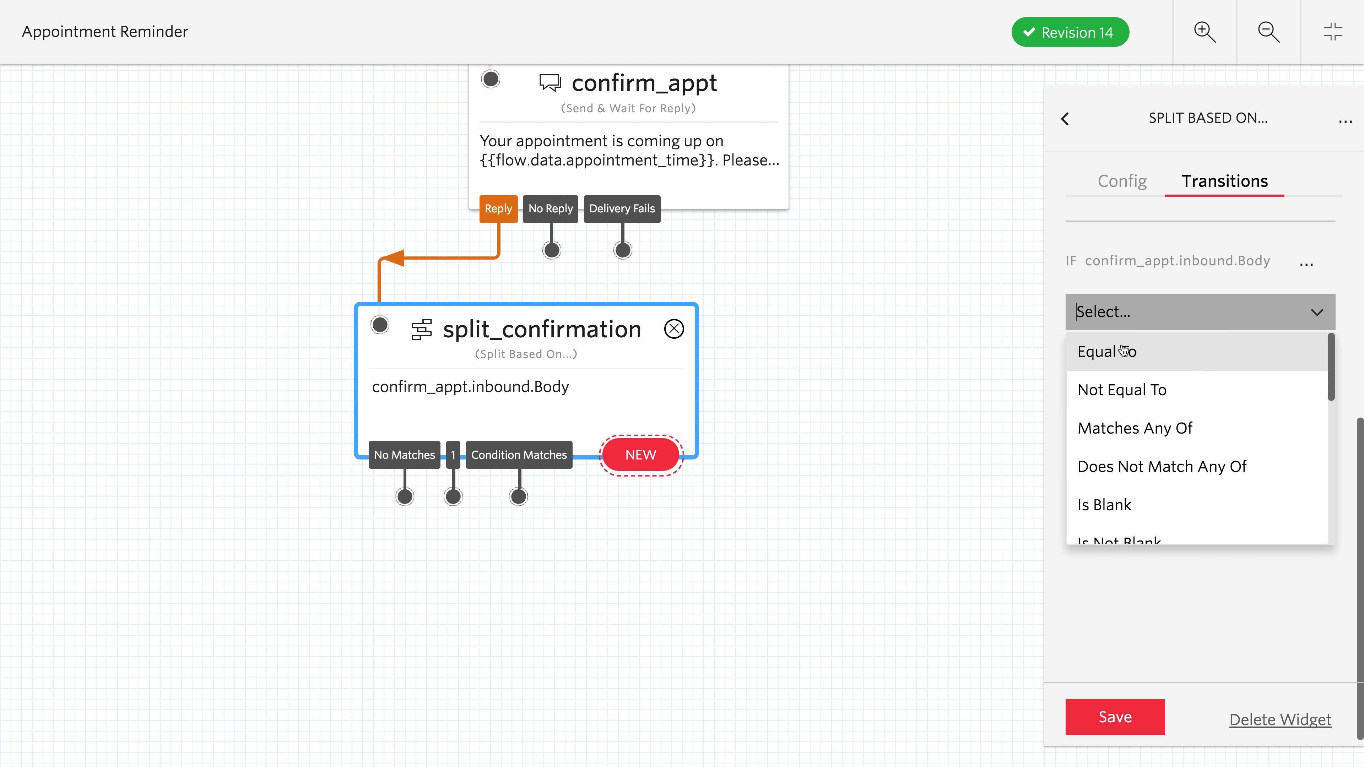
{"action": "left_click", "coordinate": [1124, 350]}
{"action": "left_click", "coordinate": [1129, 404]}
{"action": "type", "text": "2"}
{"action": "left_click", "coordinate": [1124, 721]}
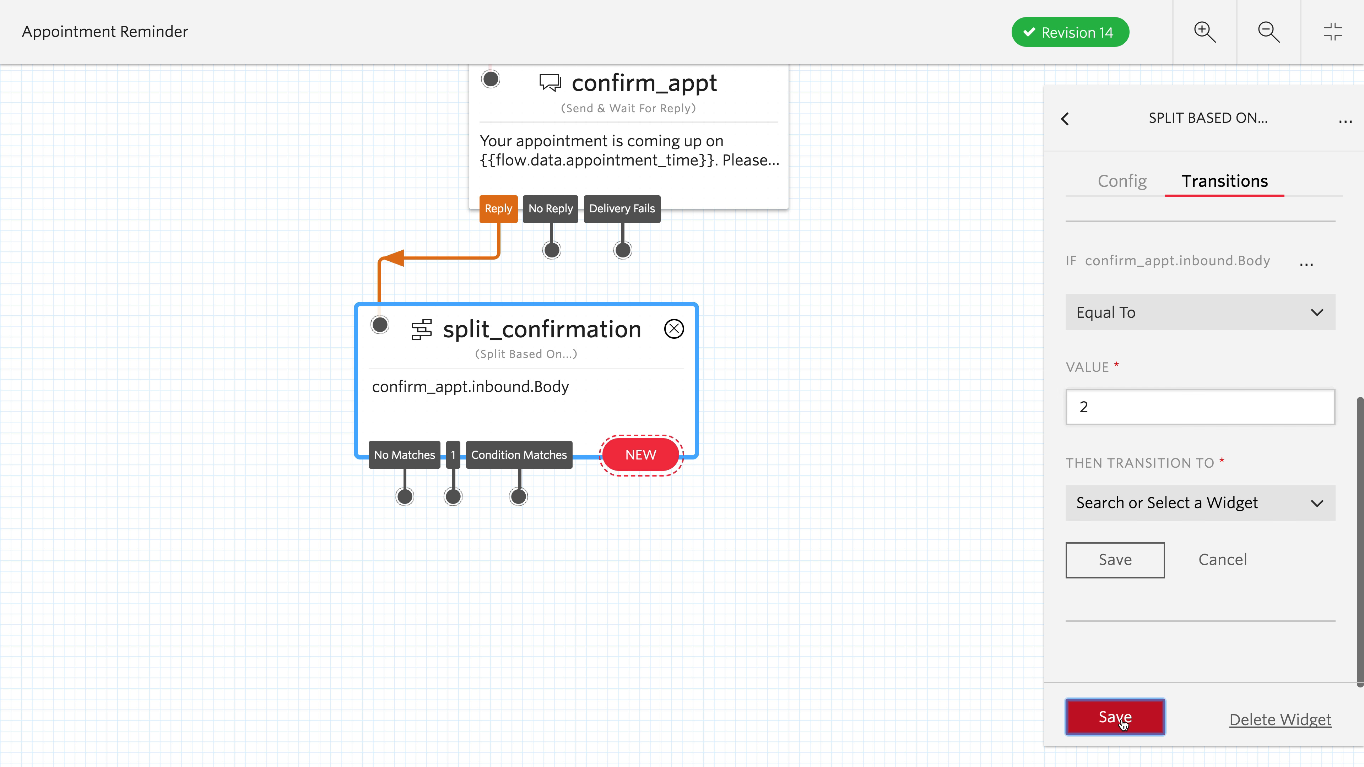
- Add two Run Function widgets side by side below split_confirmation
{"action": "left_click_drag", "start_coordinate": [362, 592], "coordinate": [446, 517]}
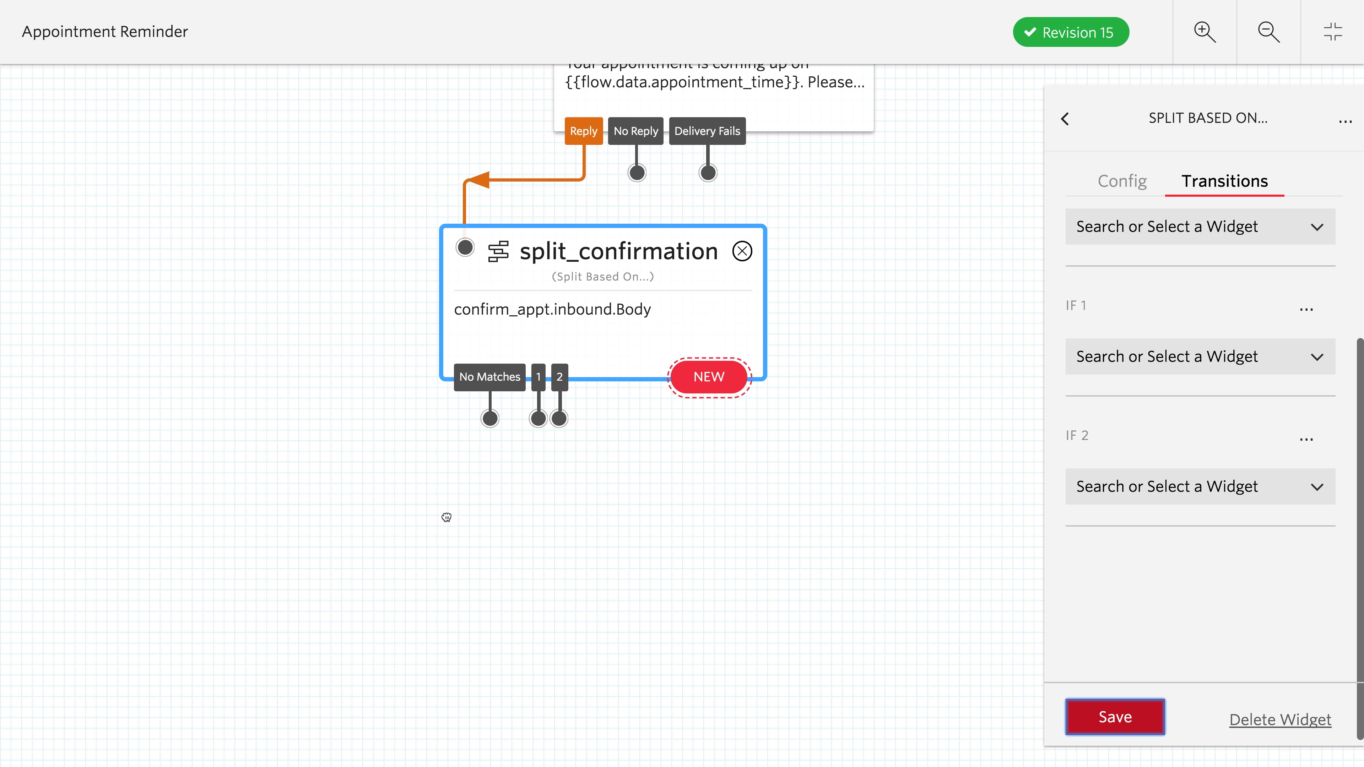
{"action": "left_click", "coordinate": [693, 548]}
{"action": "scroll", "coordinate": [1258, 637], "scroll_direction": "down", "scroll_amount": 3}
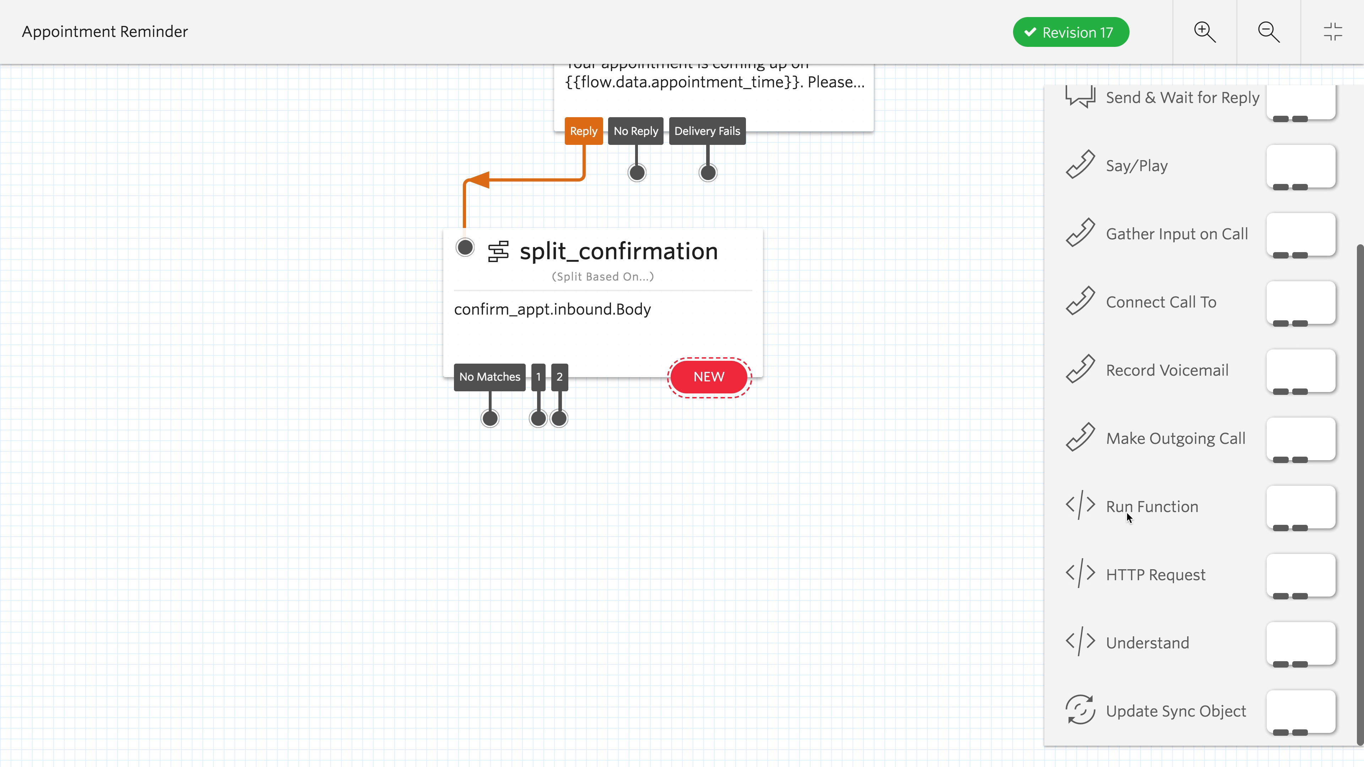
{"action": "left_click_drag", "start_coordinate": [1129, 517], "coordinate": [498, 560]}
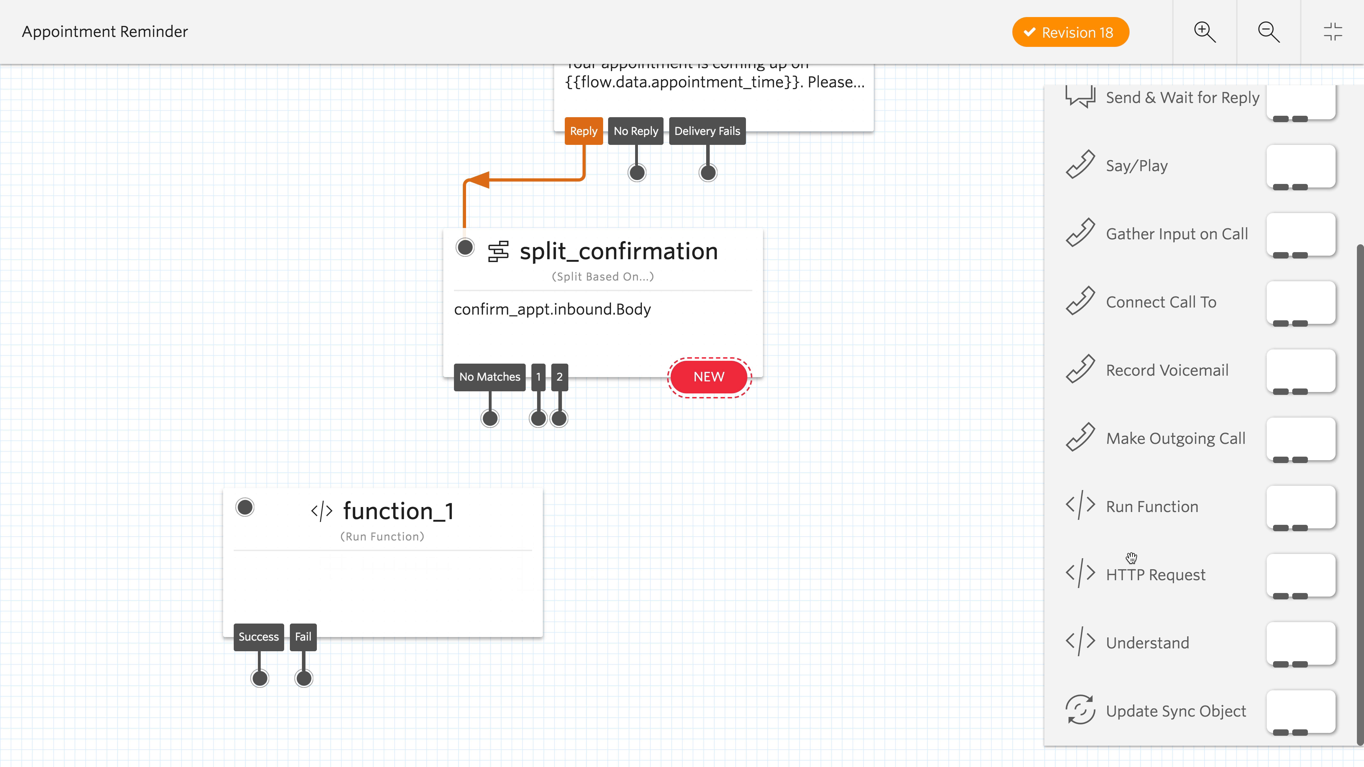
{"action": "left_click_drag", "start_coordinate": [1172, 506], "coordinate": [784, 526]}
- Rename the function_1 widget as function_confirm, assign the Confirm Appointment function to it and save
{"action": "left_click", "coordinate": [530, 537]}
{"action": "left_click", "coordinate": [1190, 267]}
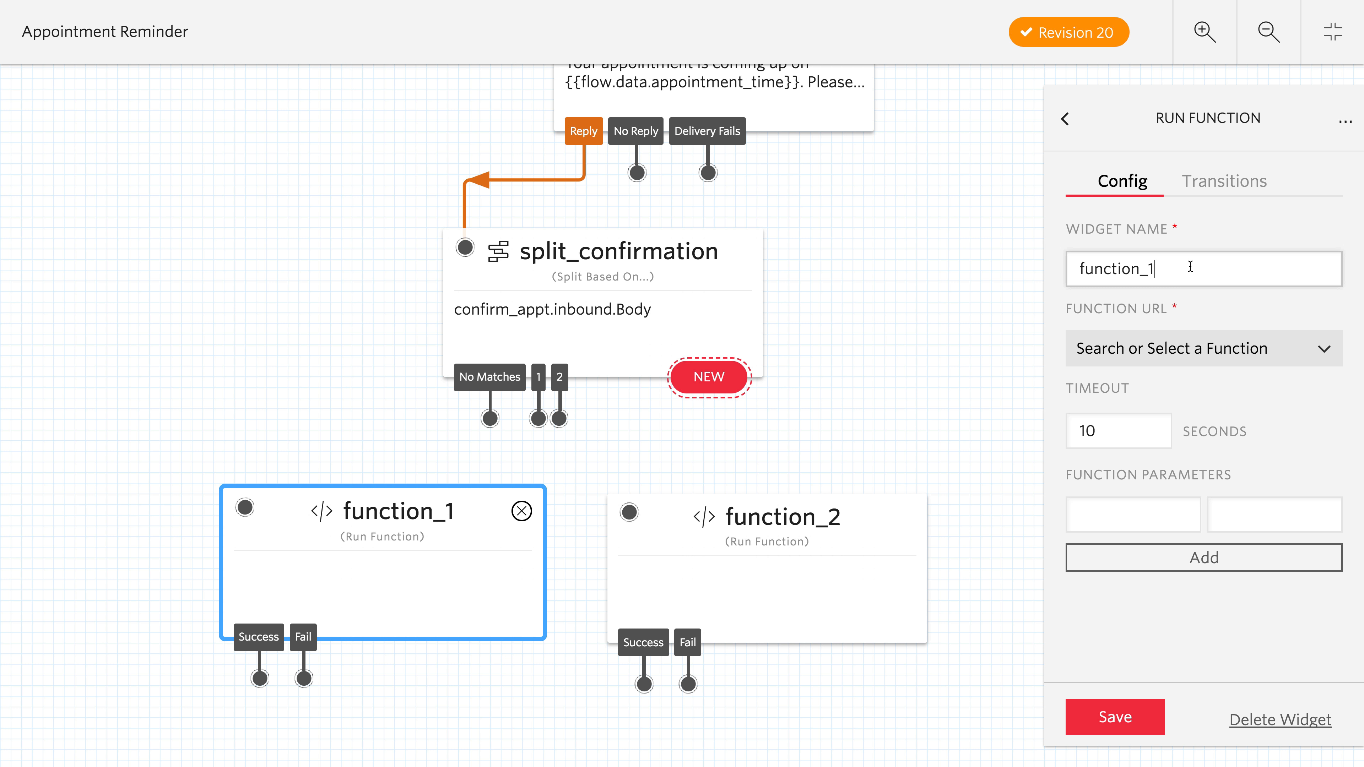
{"action": "key", "text": "BackSpace"}
{"action": "type", "text": "confirm"}
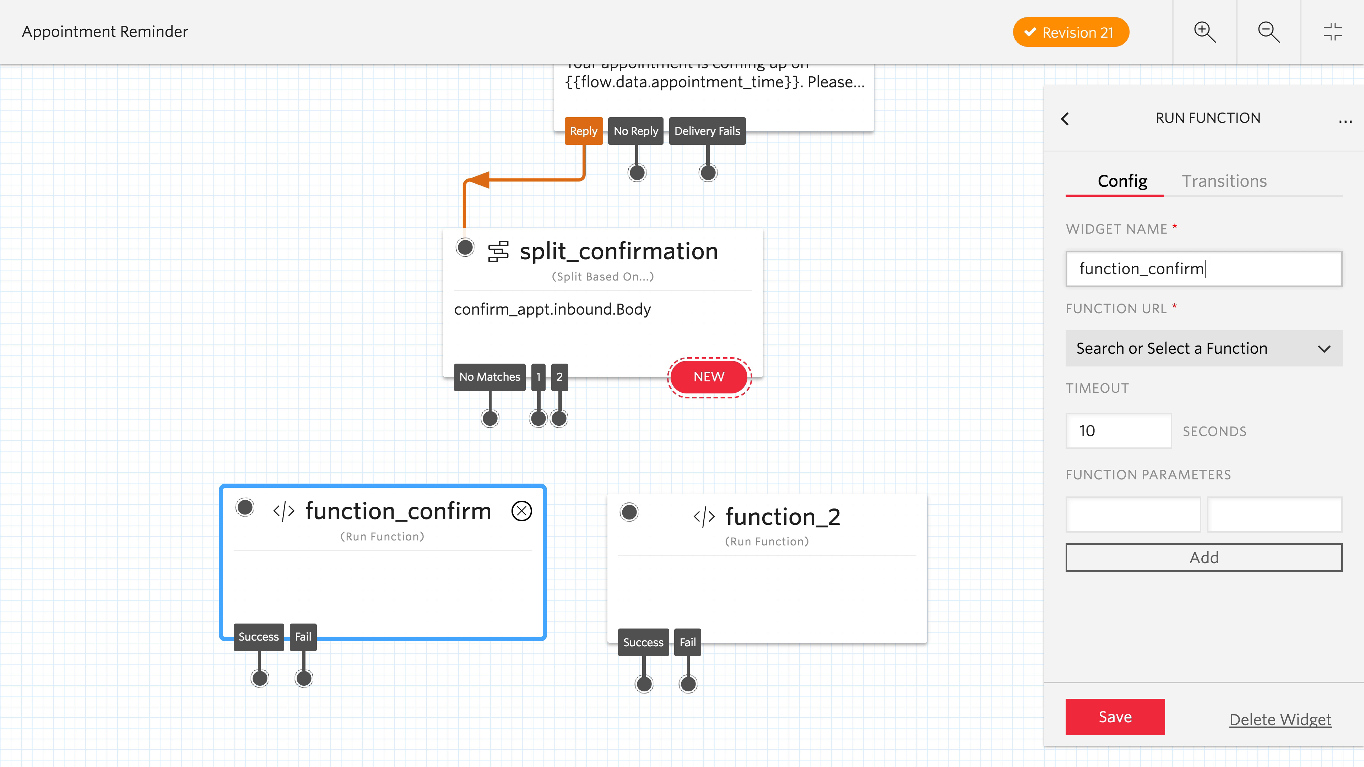
{"action": "left_click", "coordinate": [1168, 350]}
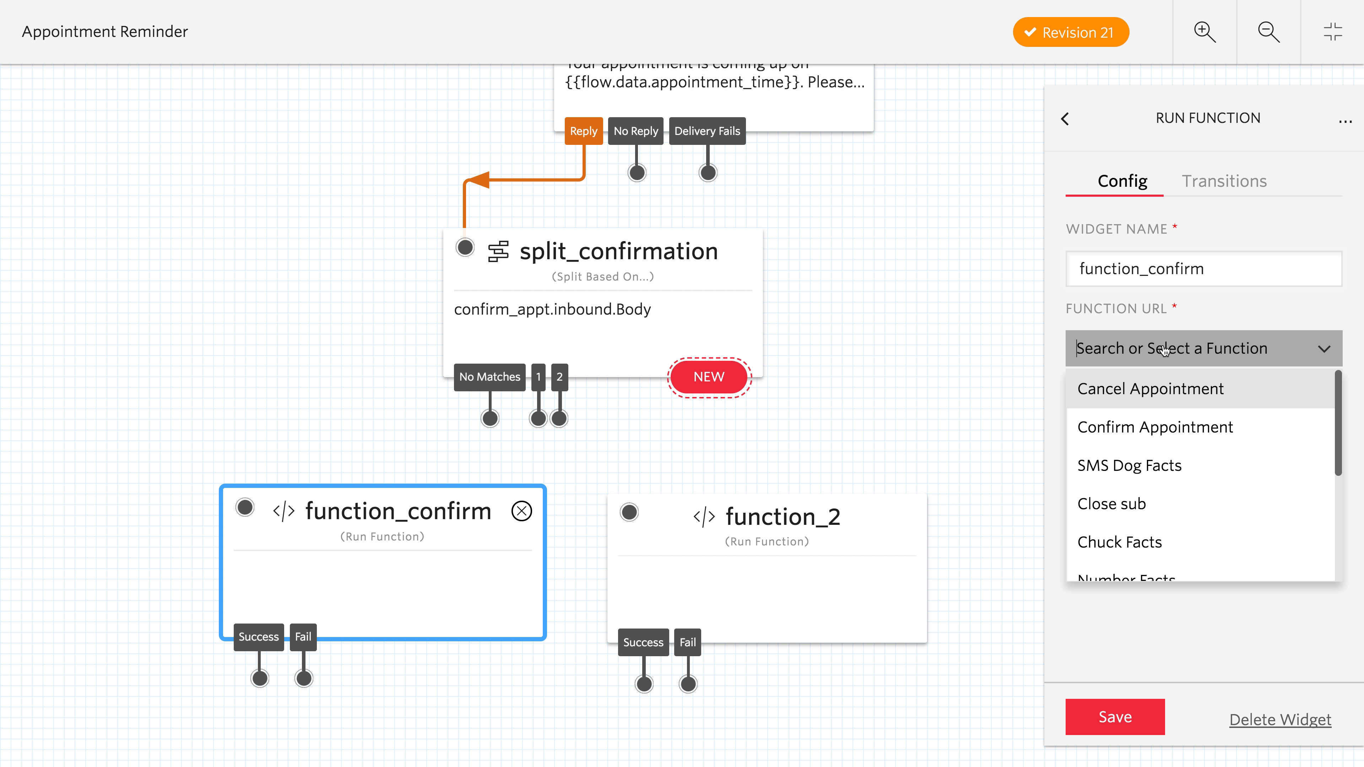
{"action": "left_click", "coordinate": [1159, 425]}
{"action": "left_click", "coordinate": [1136, 718]}
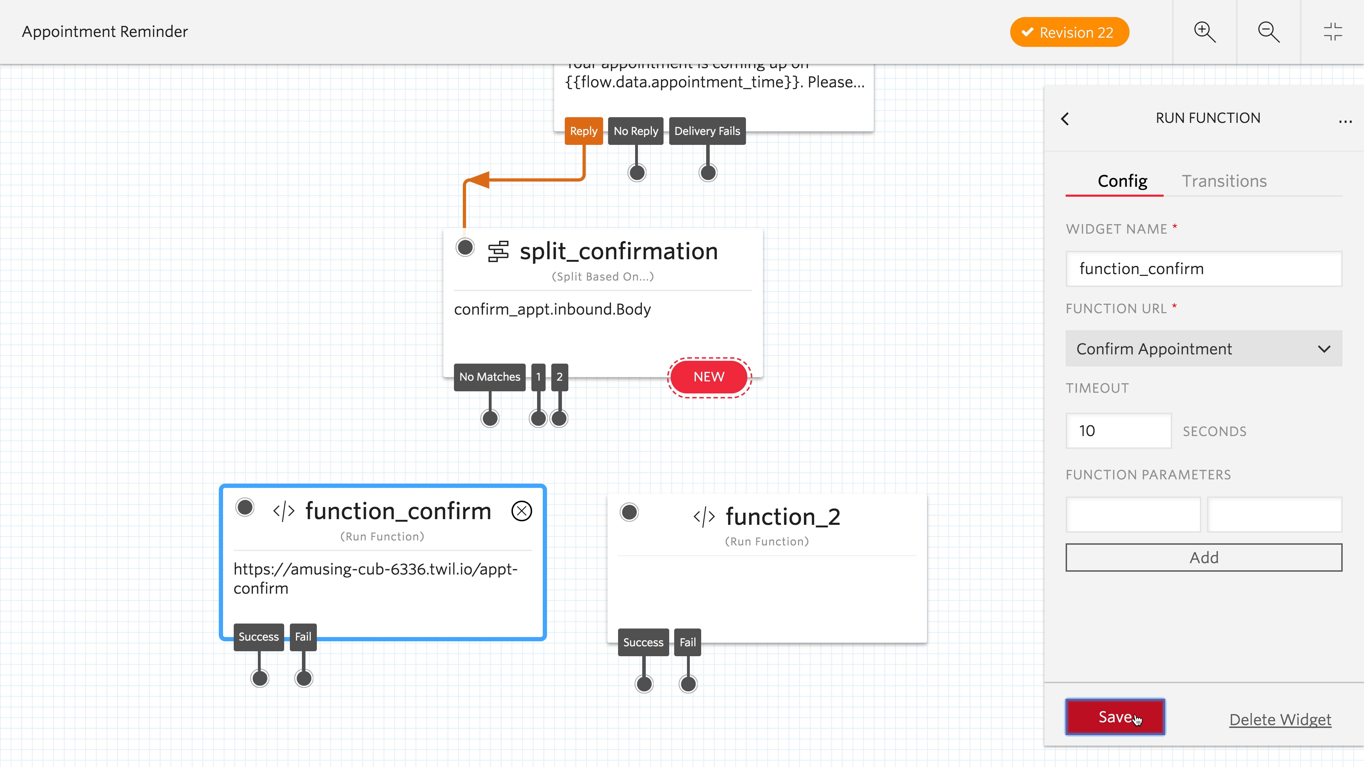
- Rename the function_2 widget as function_cancel, assign the Cancel Appointment function to it and save
{"action": "left_click", "coordinate": [804, 521]}
{"action": "double_click", "coordinate": [1151, 259]}
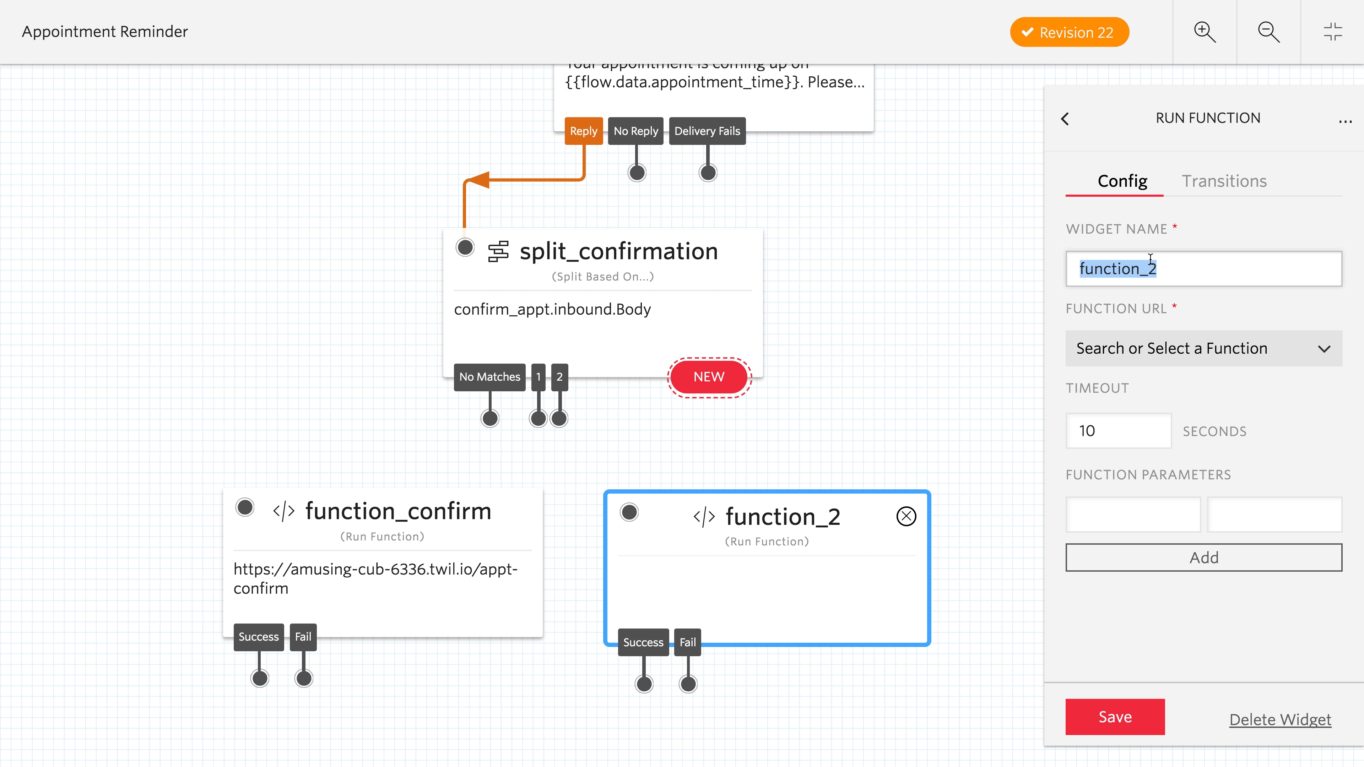
{"action": "type", "text": "function"}
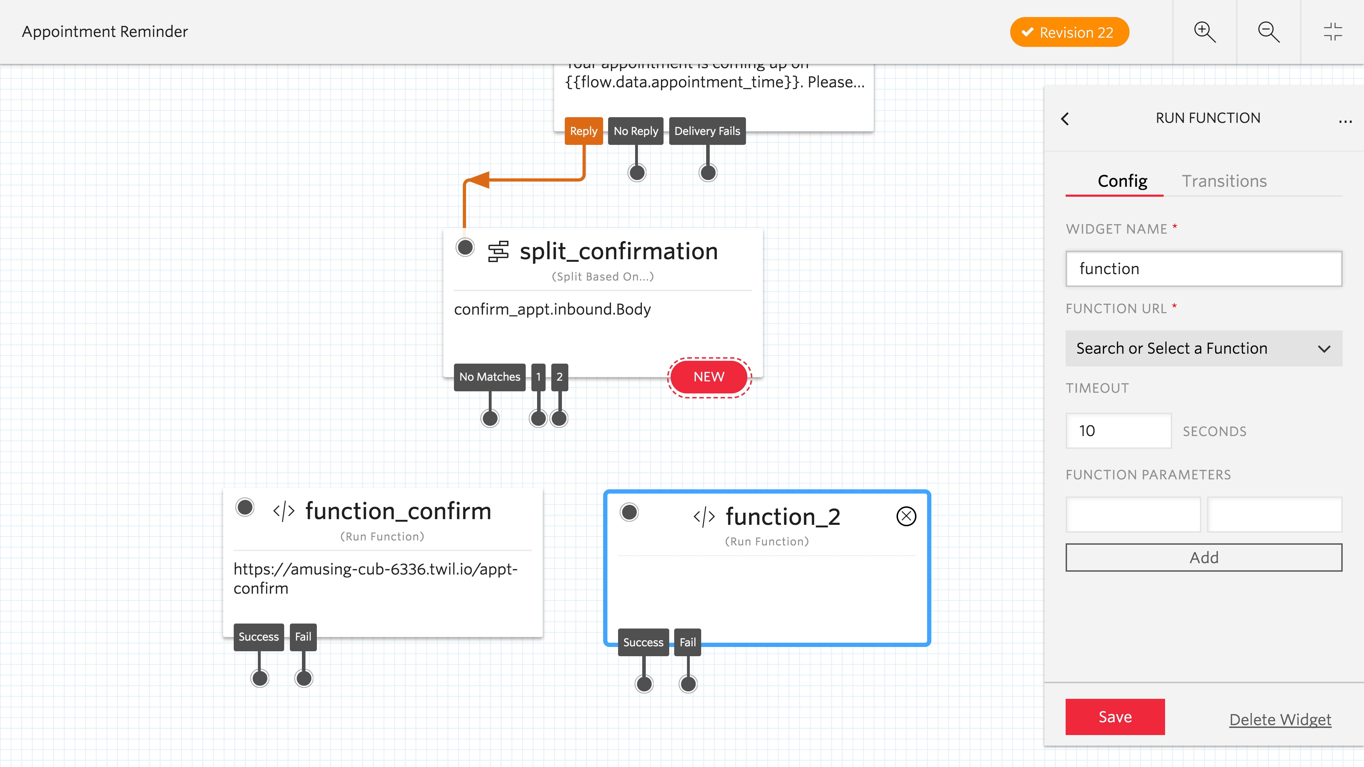
{"action": "type", "text": "_cancel"}
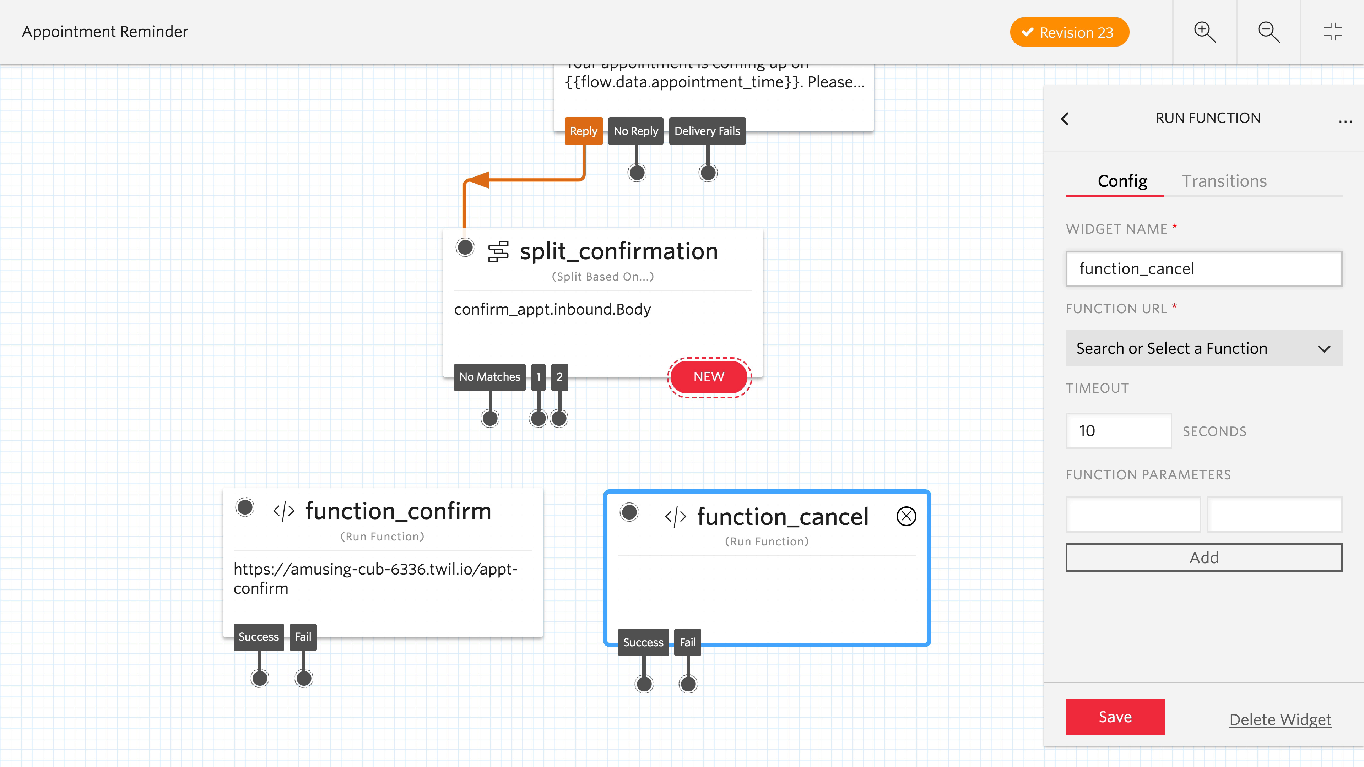
{"action": "left_click", "coordinate": [1191, 348]}
{"action": "left_click", "coordinate": [1190, 390]}
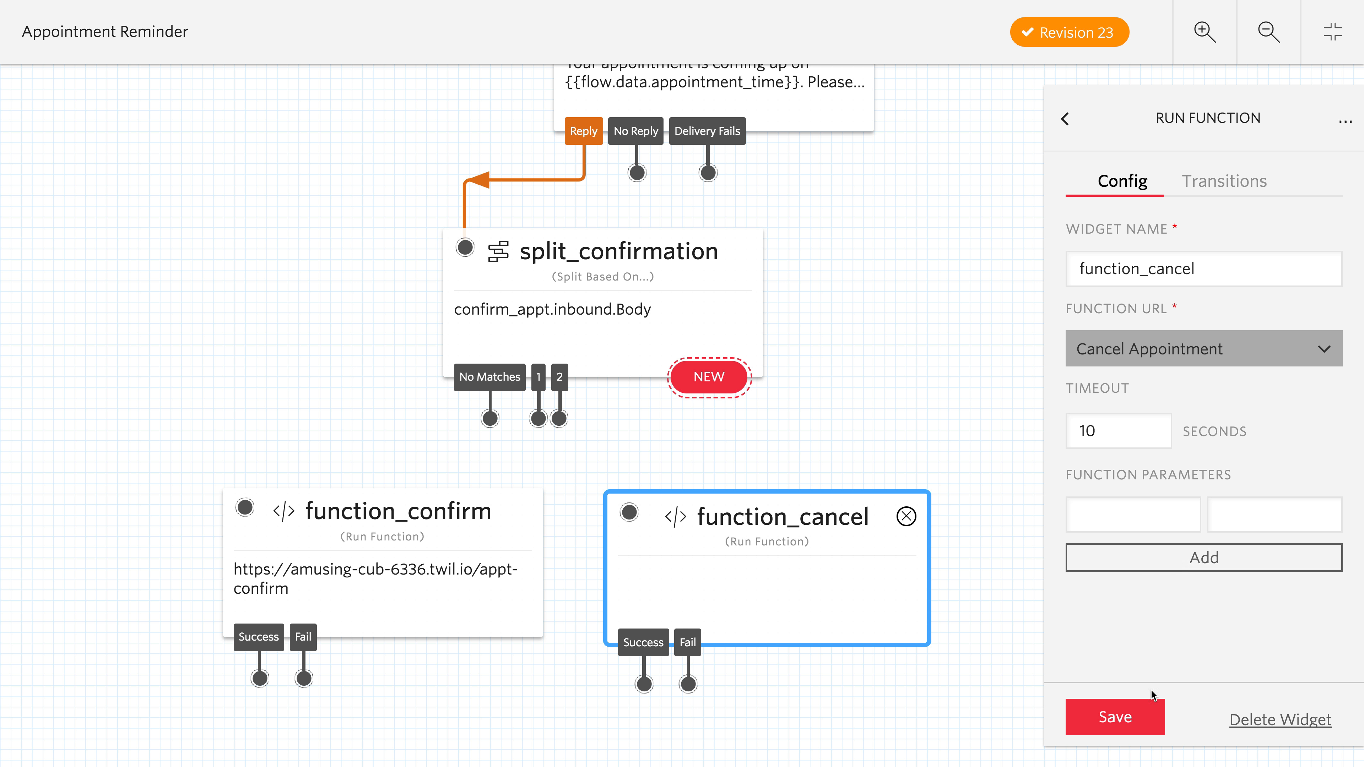
{"action": "left_click", "coordinate": [1144, 716]}
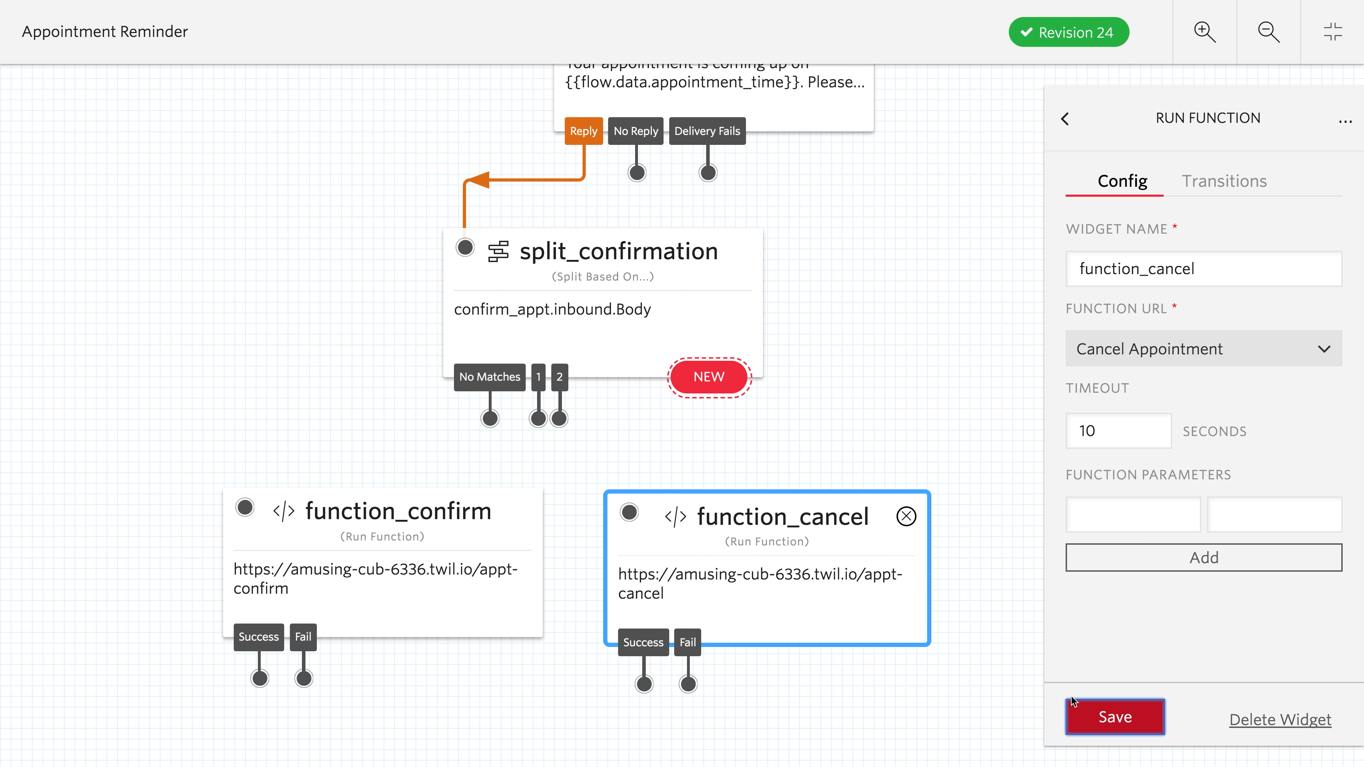
- Connect split_confirmation's output 1 to function_confirm and its output 2 to function_cancel
{"action": "left_click_drag", "start_coordinate": [539, 419], "coordinate": [244, 491]}
{"action": "left_click_drag", "start_coordinate": [560, 417], "coordinate": [622, 495]}
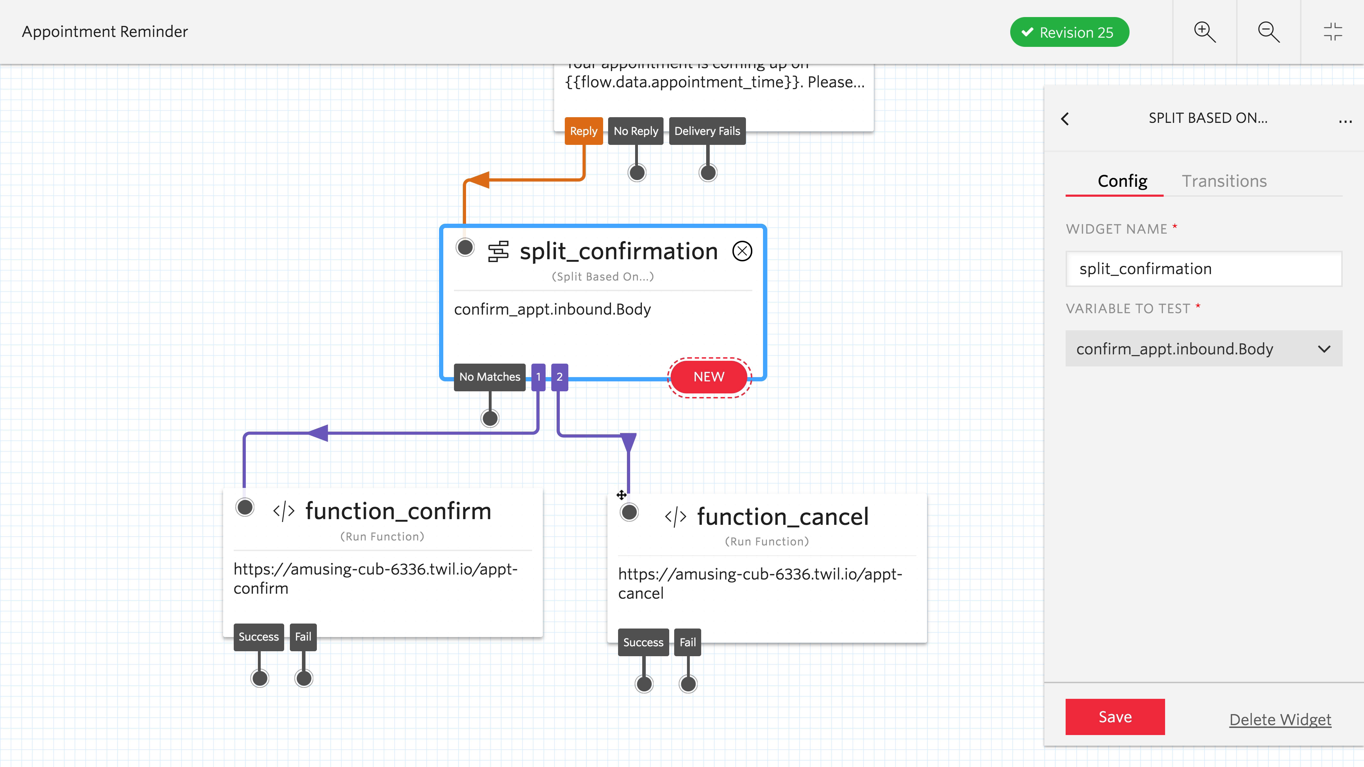
- Add a Send Message widget below function_confirm and move function_cancel slightly upward
{"action": "scroll", "coordinate": [578, 594], "scroll_direction": "down", "scroll_amount": 5}
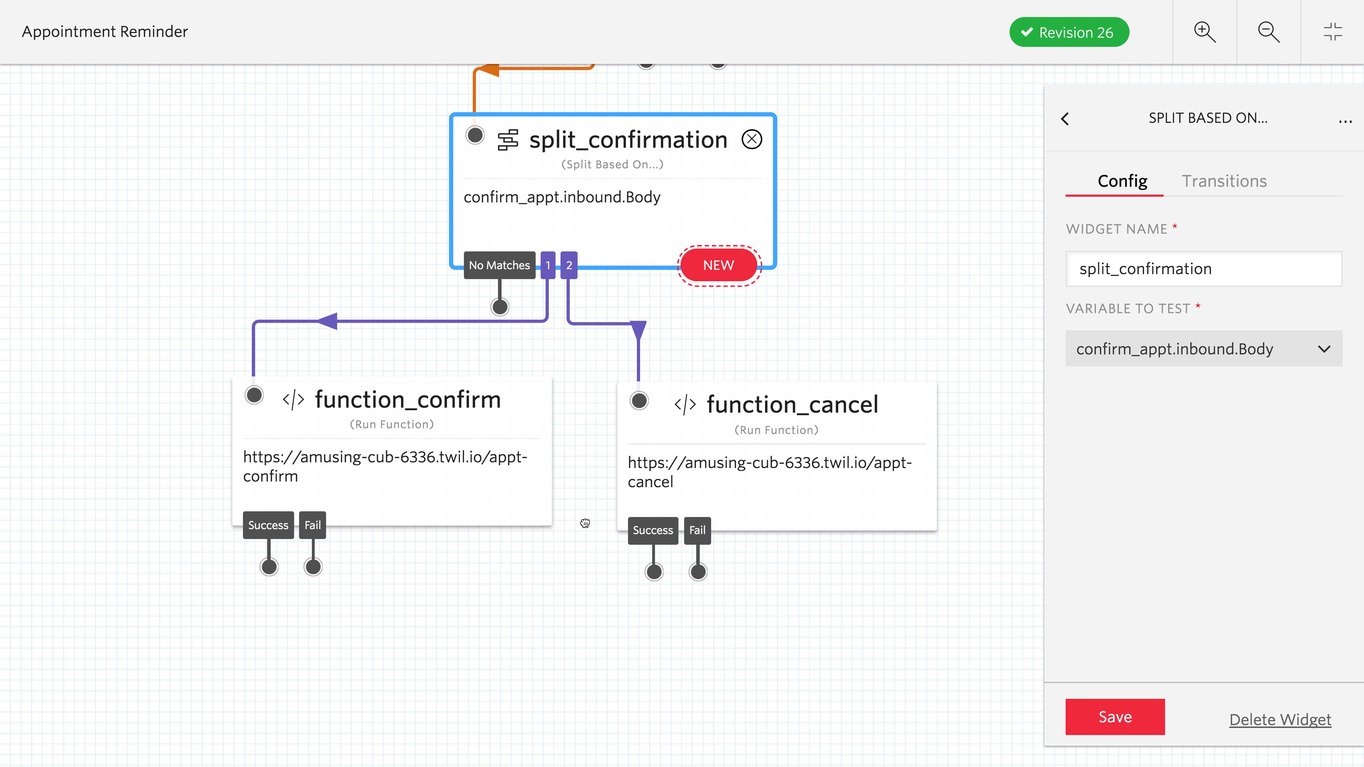
{"action": "left_click", "coordinate": [581, 442]}
{"action": "left_click_drag", "start_coordinate": [1172, 238], "coordinate": [394, 589]}
{"action": "left_click_drag", "start_coordinate": [790, 352], "coordinate": [791, 335]}
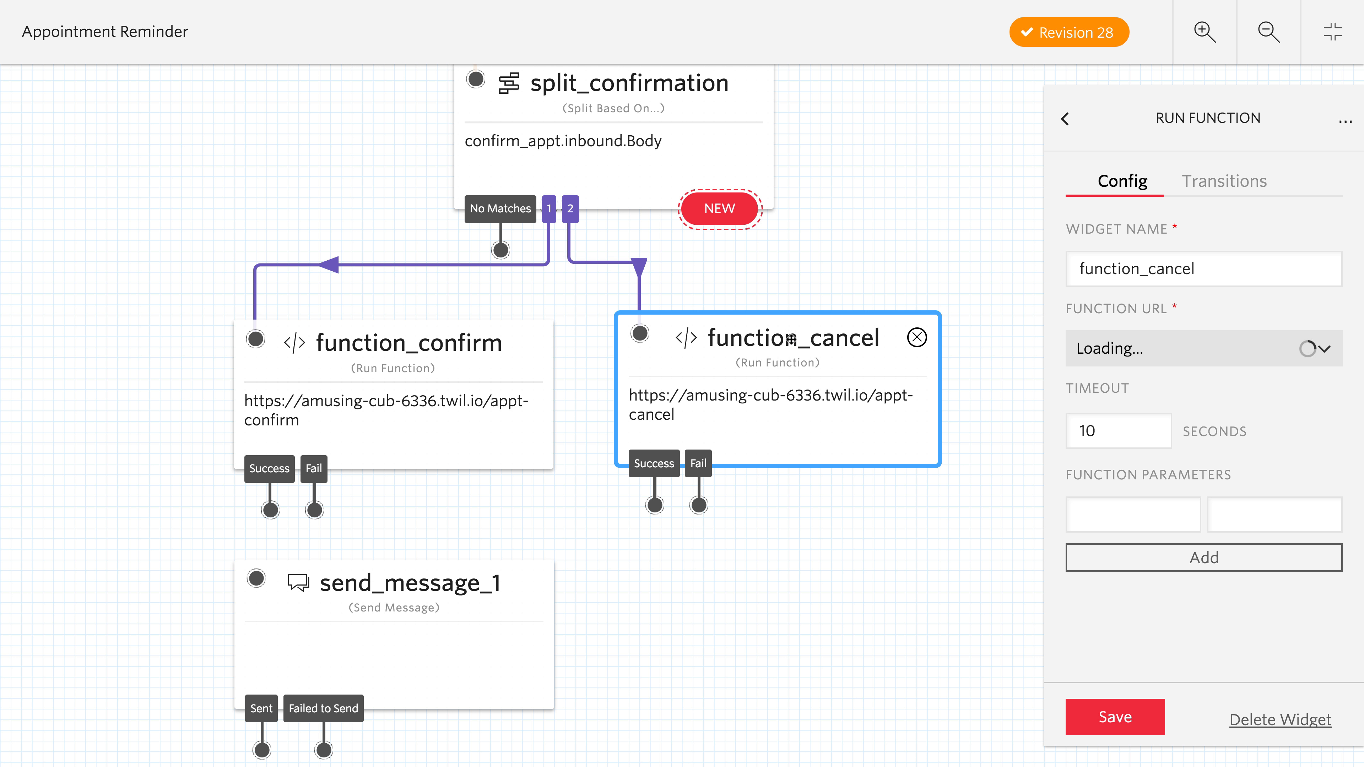
- Add a second Send Message widget to the flow below function_cancel
{"action": "left_click", "coordinate": [816, 655]}
{"action": "left_click_drag", "start_coordinate": [1164, 246], "coordinate": [776, 628]}
{"action": "left_click", "coordinate": [752, 538]}
- Rename the Send Message widget below function_confirm as send_confirmation_sms
{"action": "left_click", "coordinate": [410, 589]}
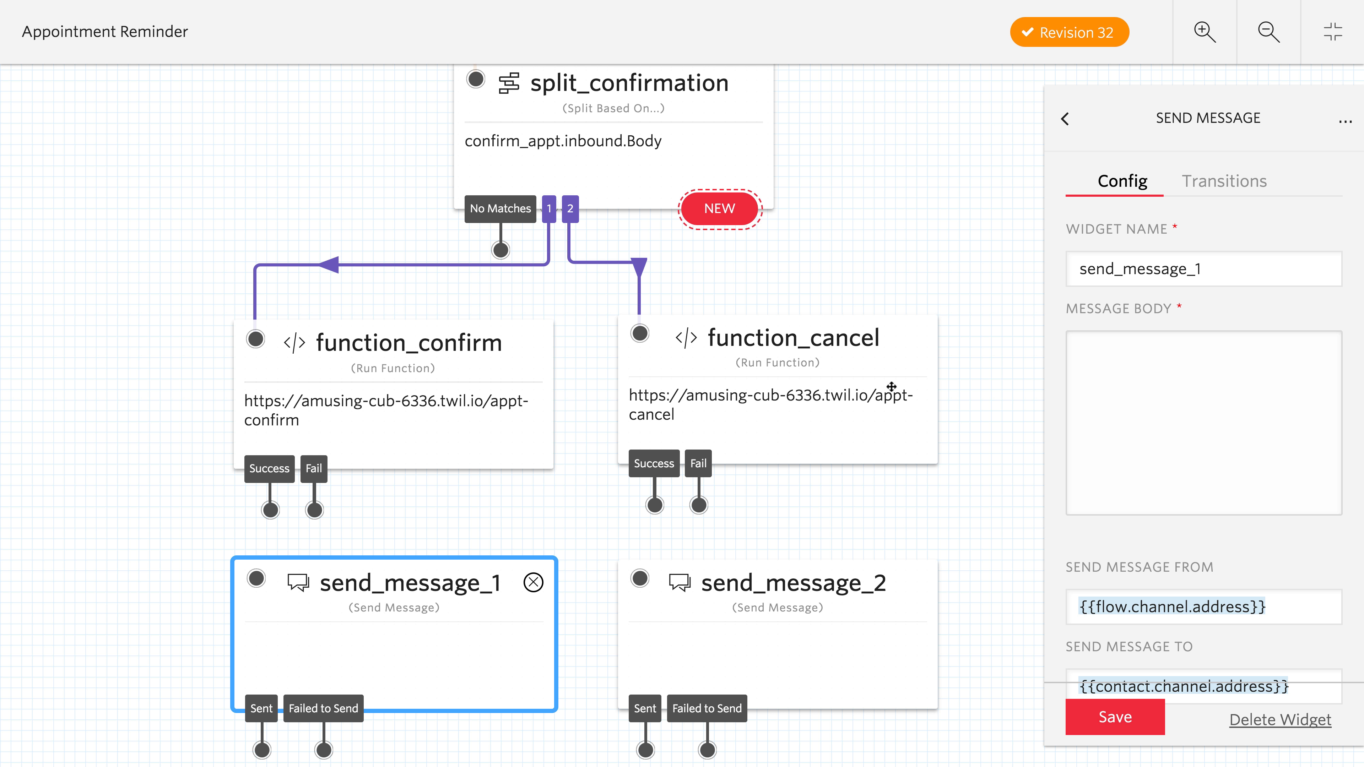
{"action": "double_click", "coordinate": [1200, 271]}
{"action": "type", "text": "send"}
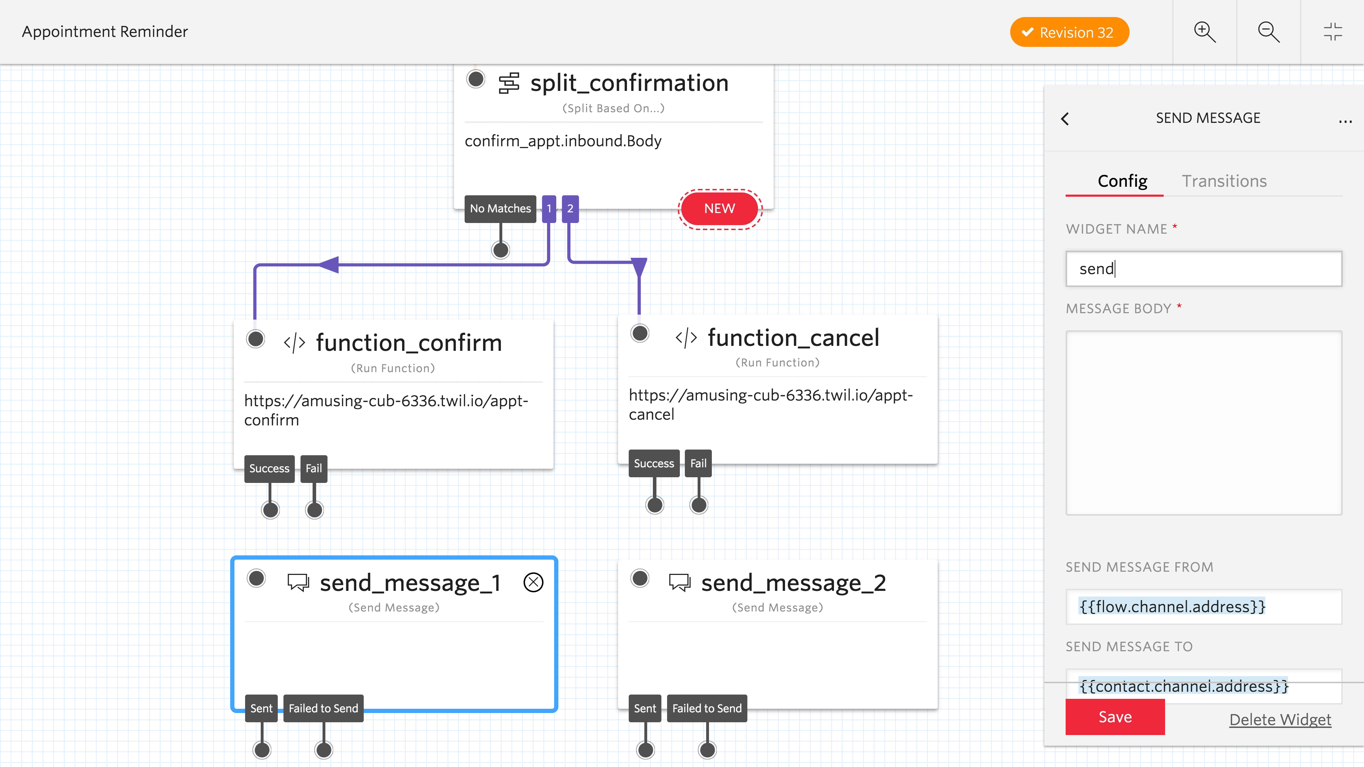
{"action": "type", "text": "_confirmation_sms"}
- Rename the Send Message widget below function_cancel as send_cancel_sms
{"action": "left_click", "coordinate": [891, 580]}
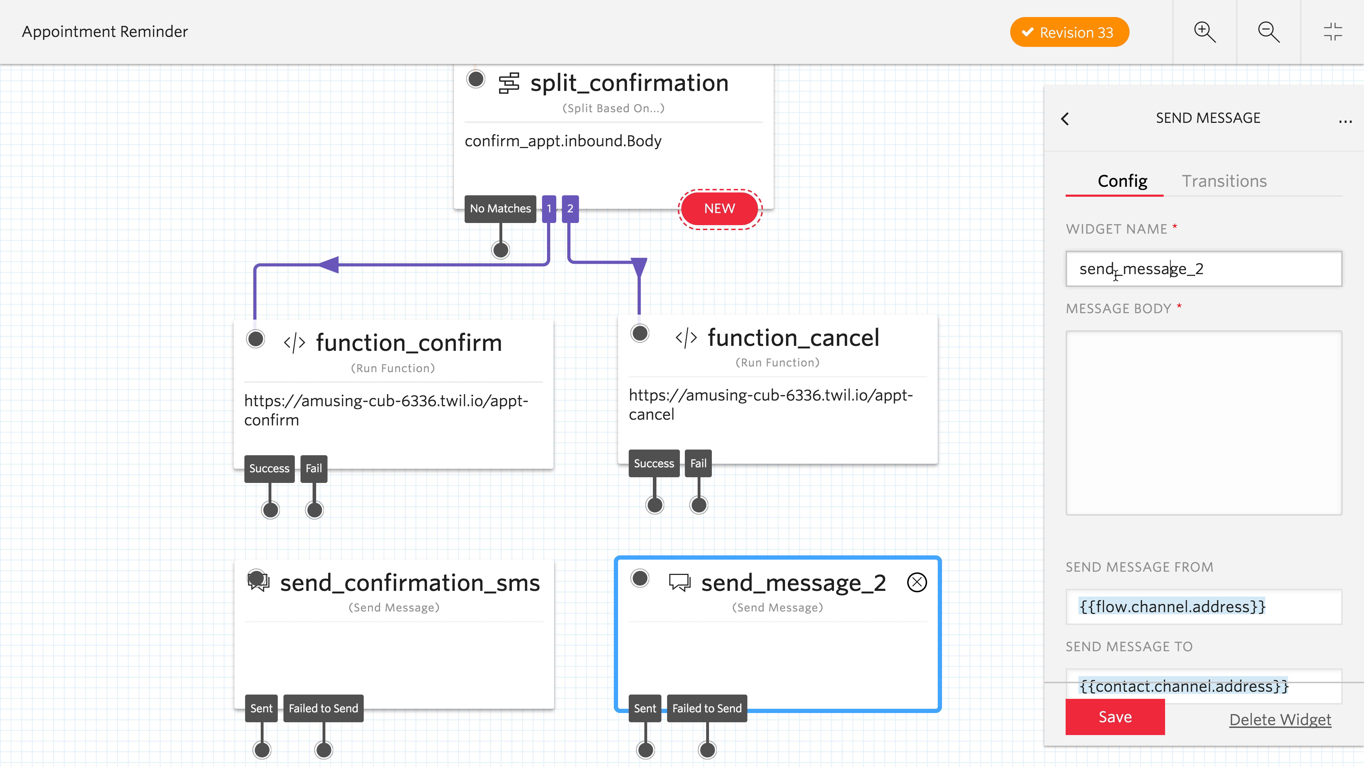
{"action": "left_click_drag", "start_coordinate": [1117, 274], "coordinate": [1246, 271]}
{"action": "type", "text": "cancel_sms"}
{"action": "left_click", "coordinate": [371, 534]}
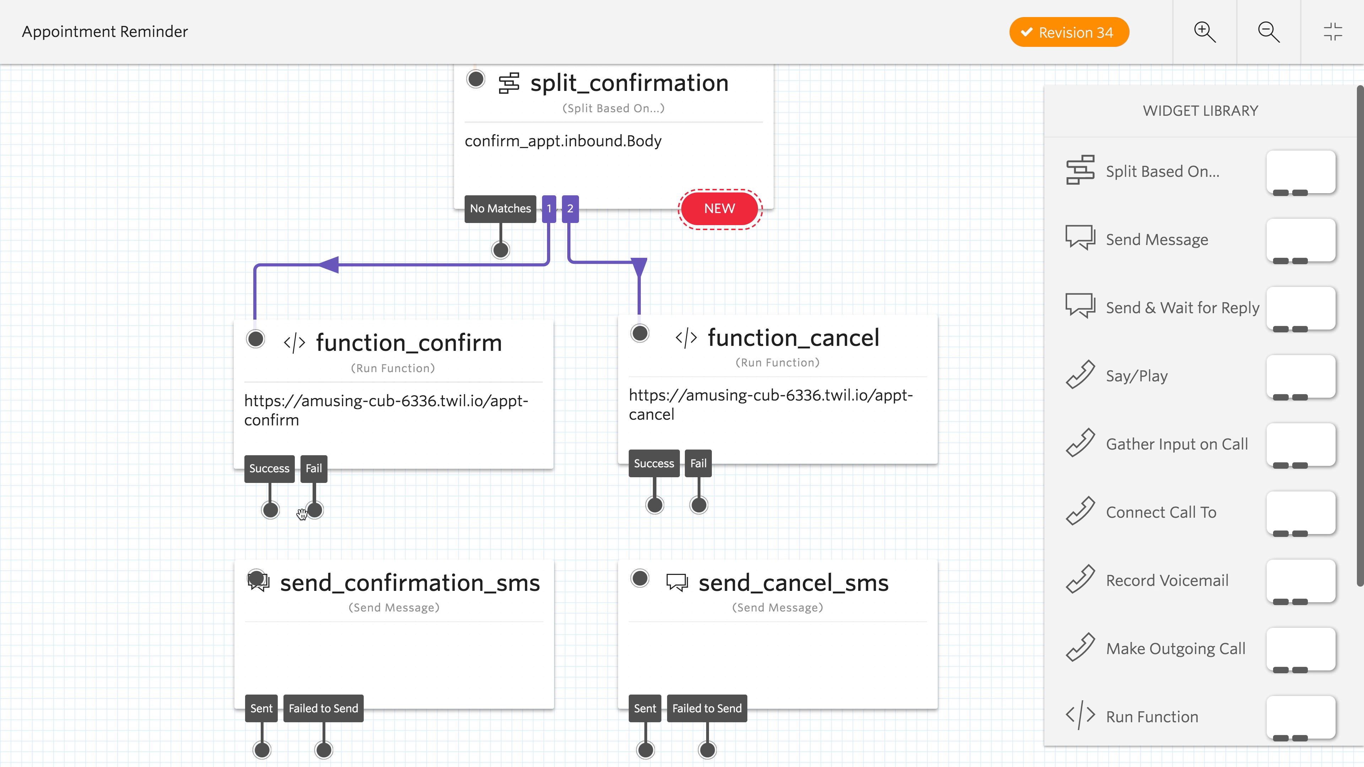
- Connect function_confirm's Success output to send_confirmation_sms and function_cancel's Success output to send_cancel_sms
{"action": "left_click_drag", "start_coordinate": [270, 510], "coordinate": [373, 553]}
{"action": "left_click_drag", "start_coordinate": [656, 512], "coordinate": [644, 581]}
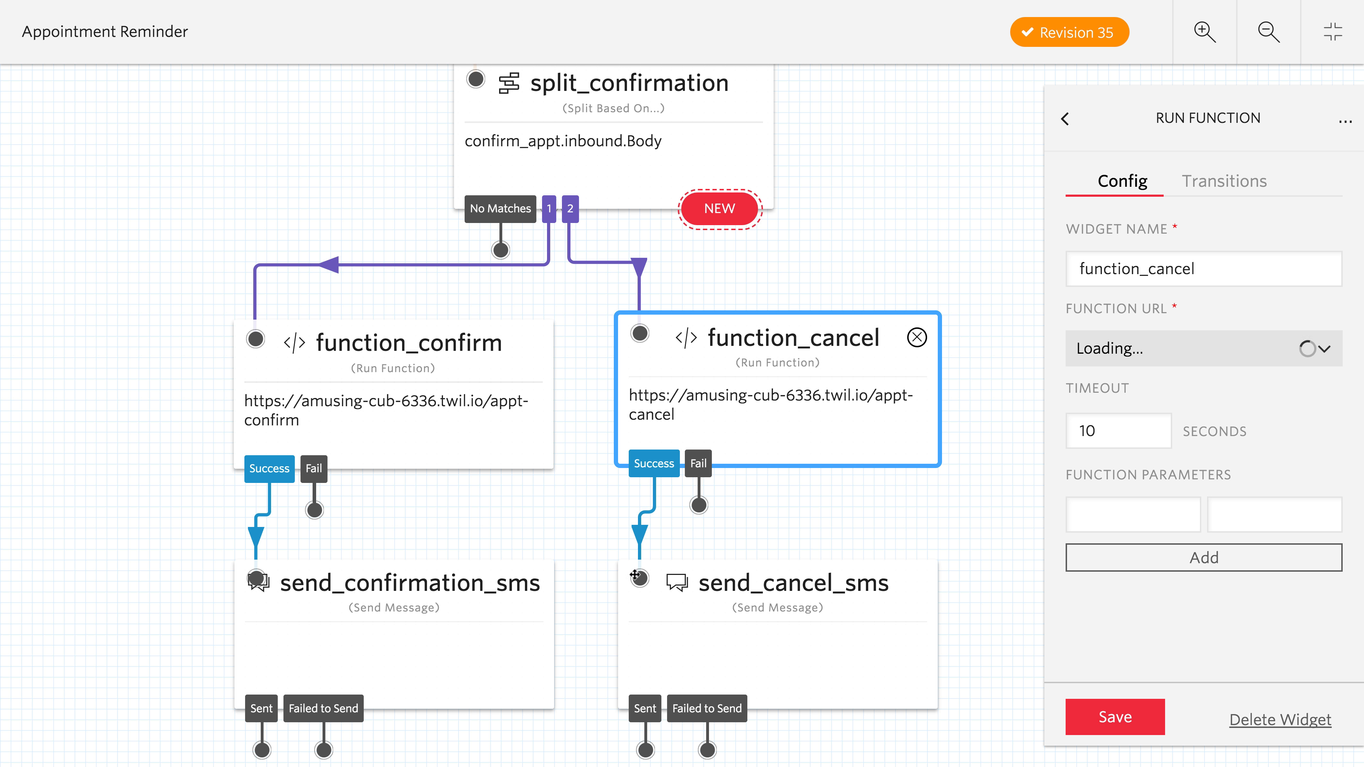
- Set send_confirmation_sms's message body to "Thanks! See you at the office."
{"action": "left_click", "coordinate": [443, 626]}
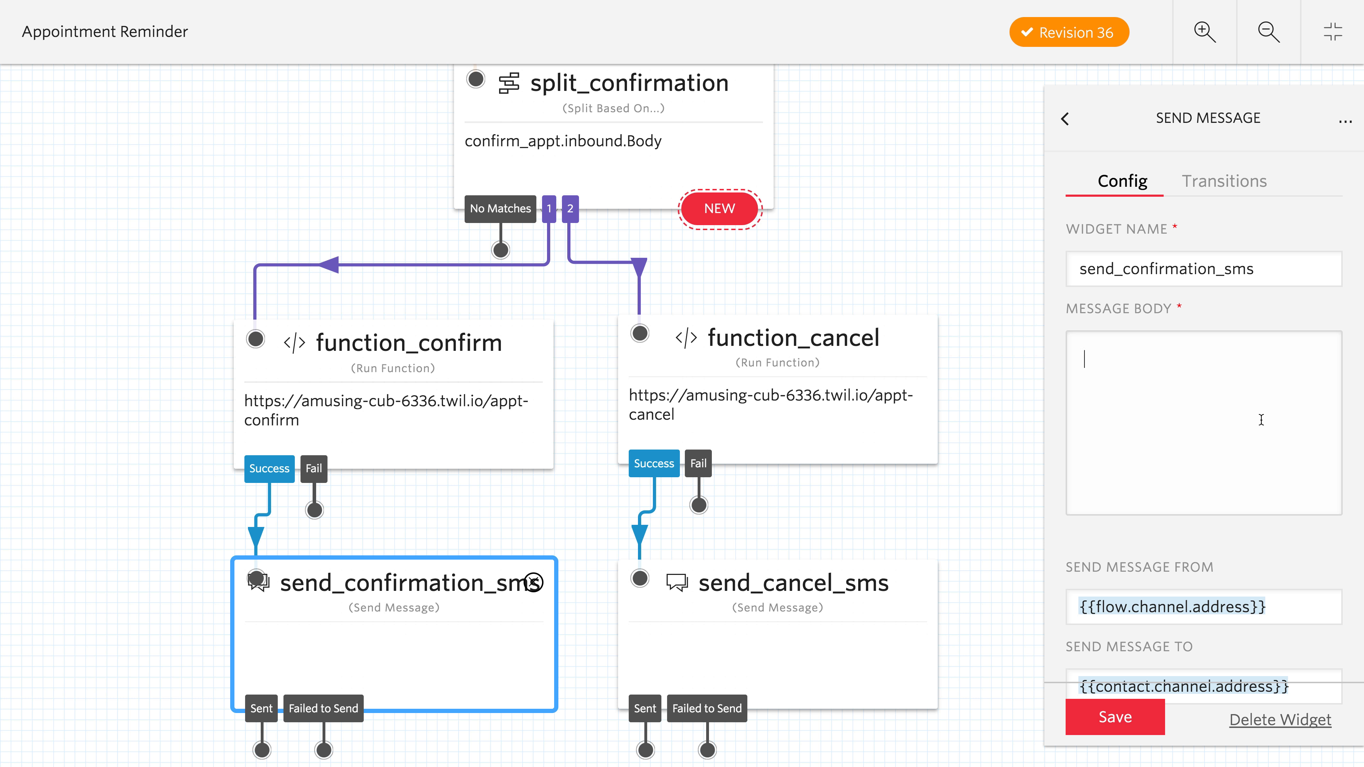
{"action": "type", "text": "Thanks! See you at the office."}
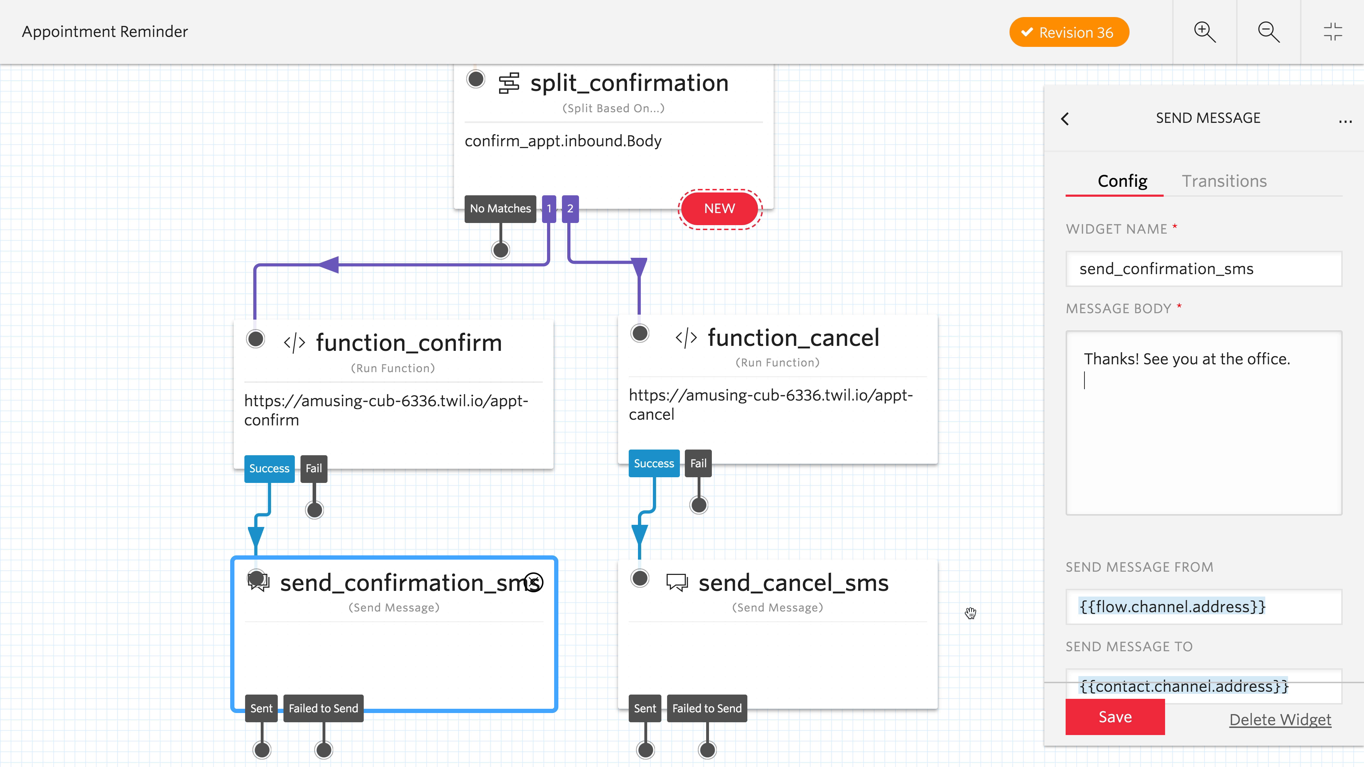
- Set send_cancel_sms's message body to "We understand that plans change! Thanks for letting us know." and save the widget
{"action": "left_click", "coordinate": [868, 602]}
{"action": "left_click", "coordinate": [1214, 438]}
{"action": "type", "text": "We und"}
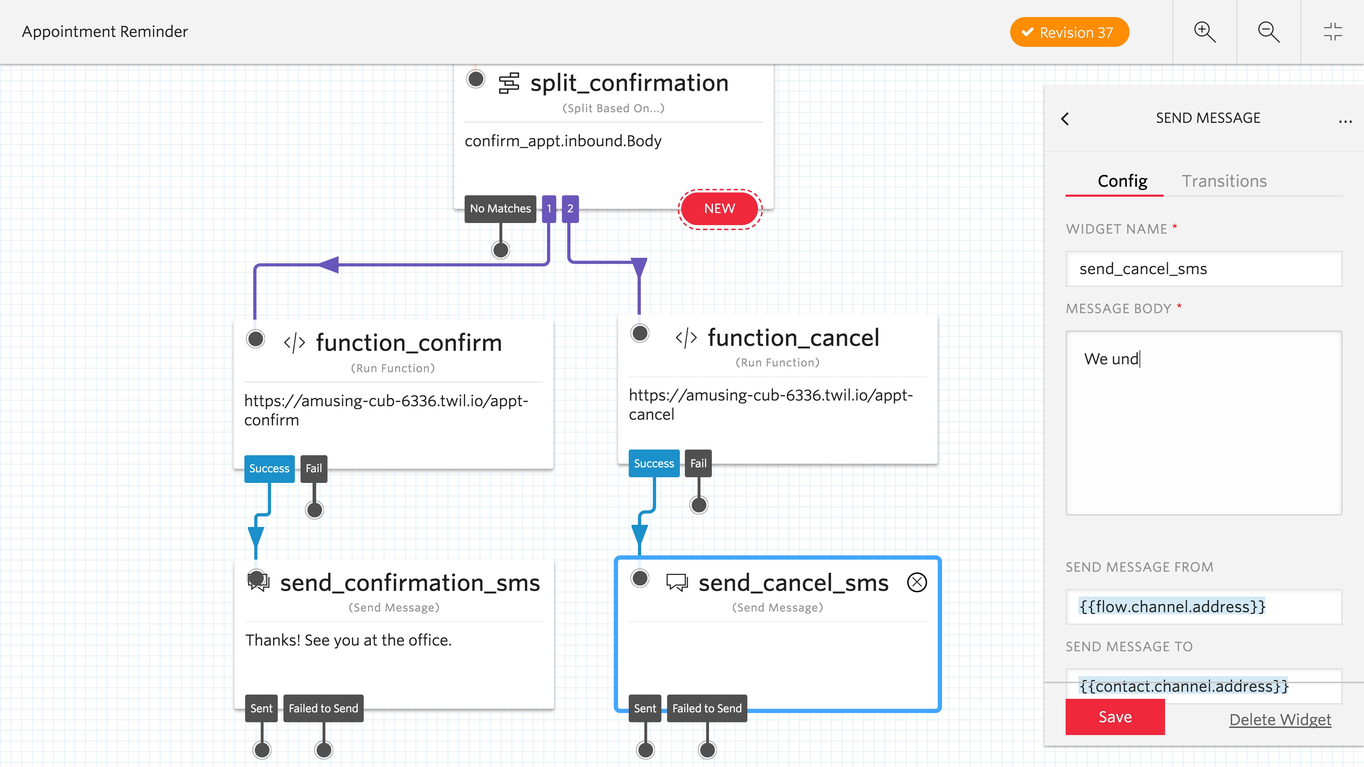
{"action": "type", "text": "erstand that plans change!"}
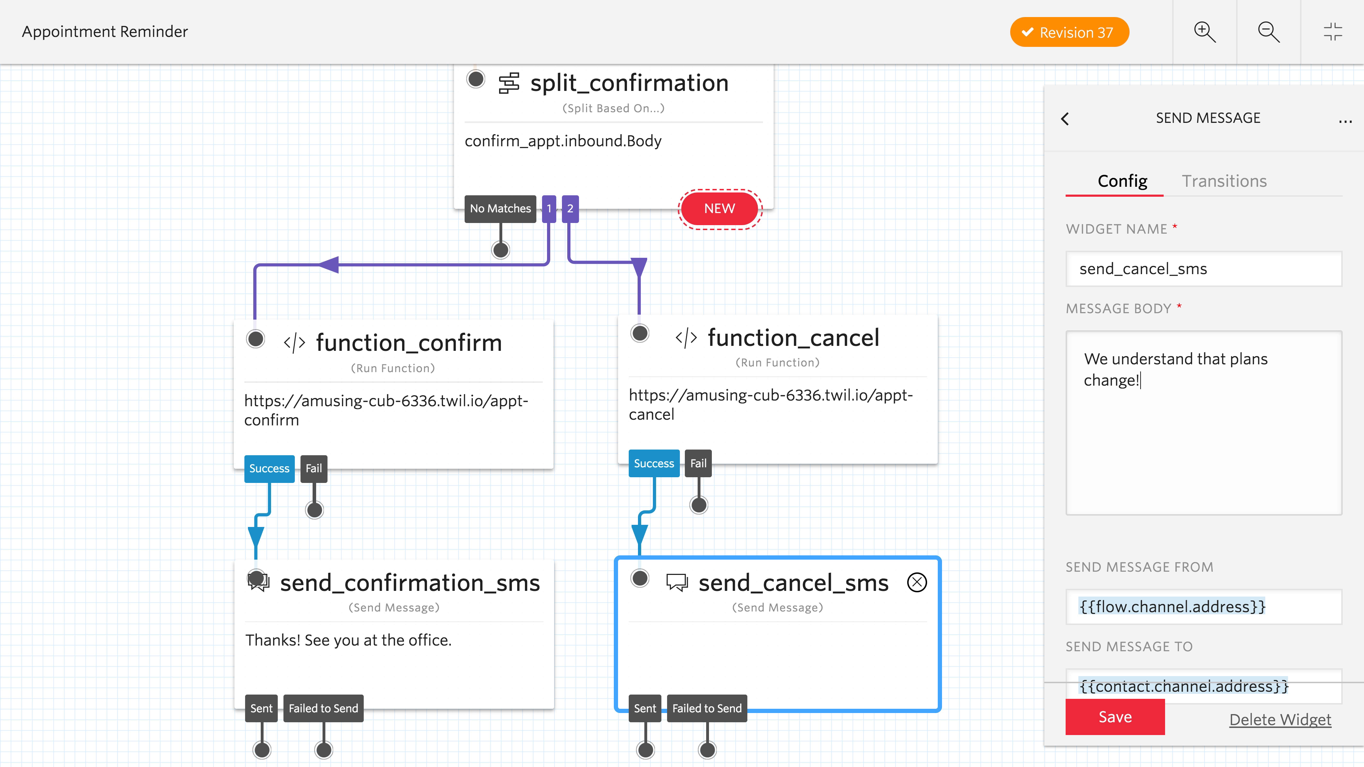
{"action": "type", "text": " Thanks for letting u"}
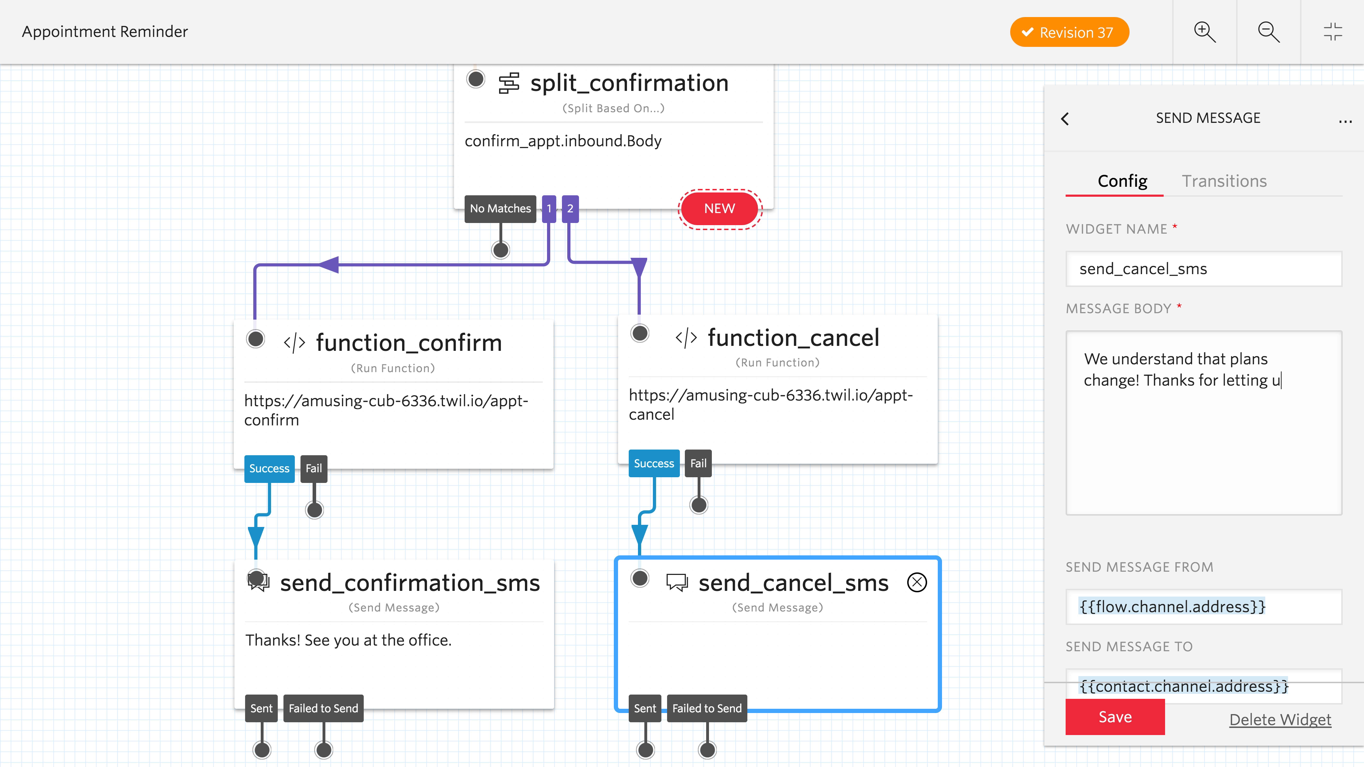
{"action": "type", "text": "s know."}
{"action": "left_click", "coordinate": [1115, 717]}
{"action": "left_click", "coordinate": [473, 524]}
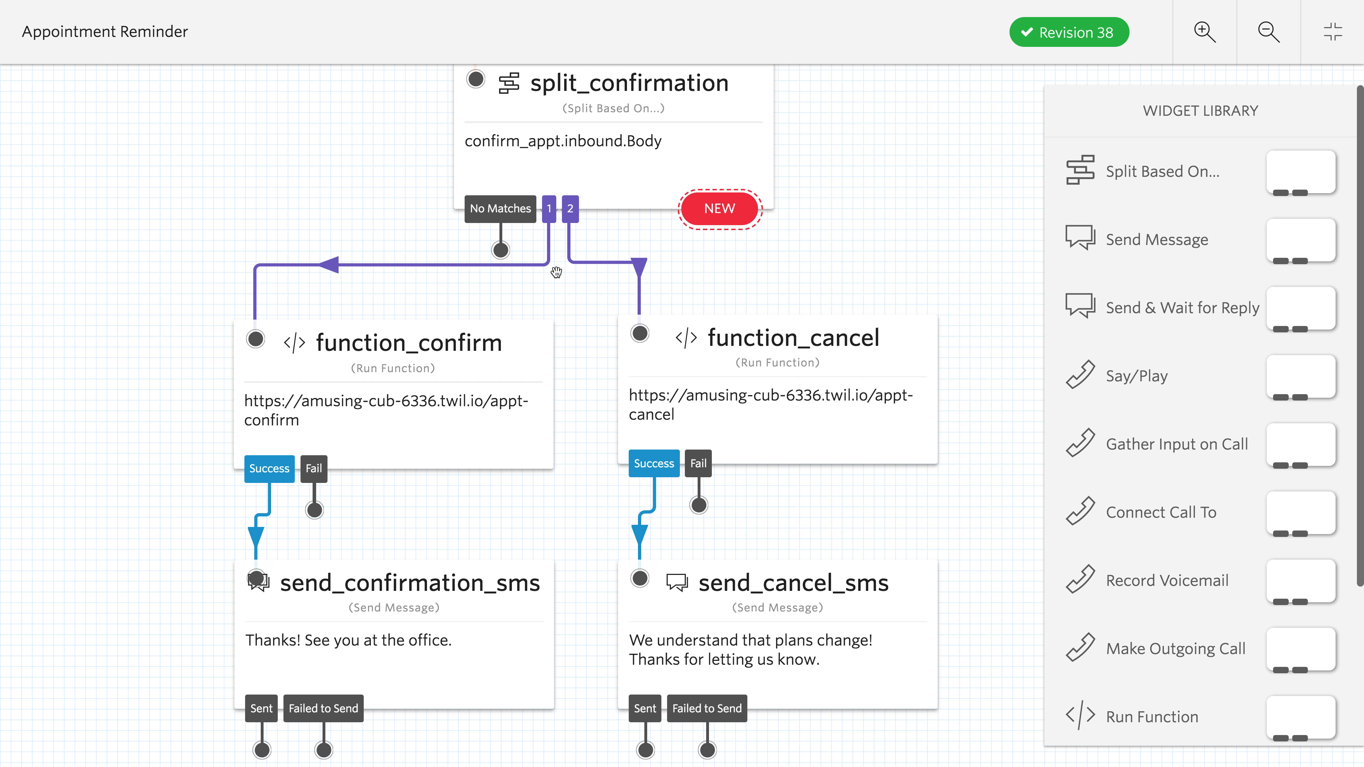
- Add a Send Message widget in the free area beside confirm_appt and rename it send_no_match
{"action": "left_click_drag", "start_coordinate": [556, 272], "coordinate": [702, 624]}
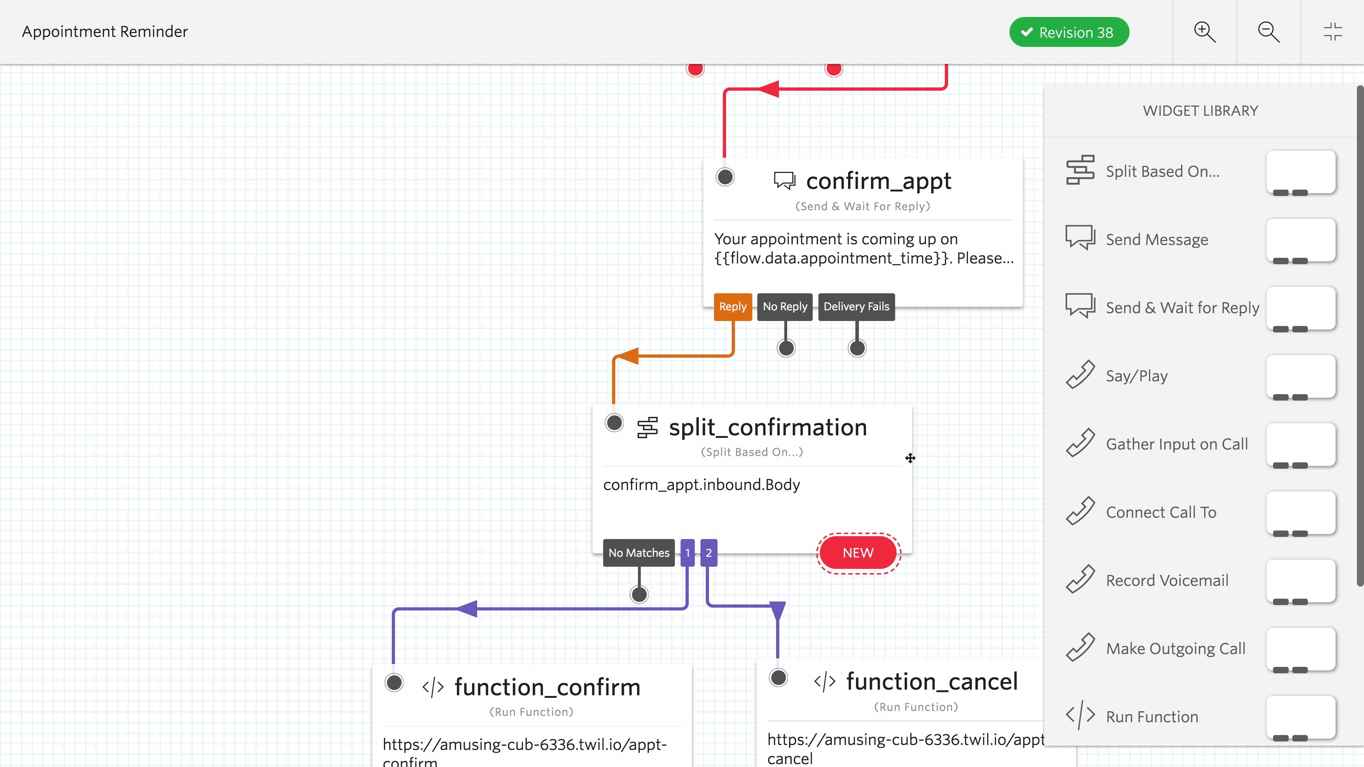
{"action": "left_click_drag", "start_coordinate": [1147, 239], "coordinate": [277, 309]}
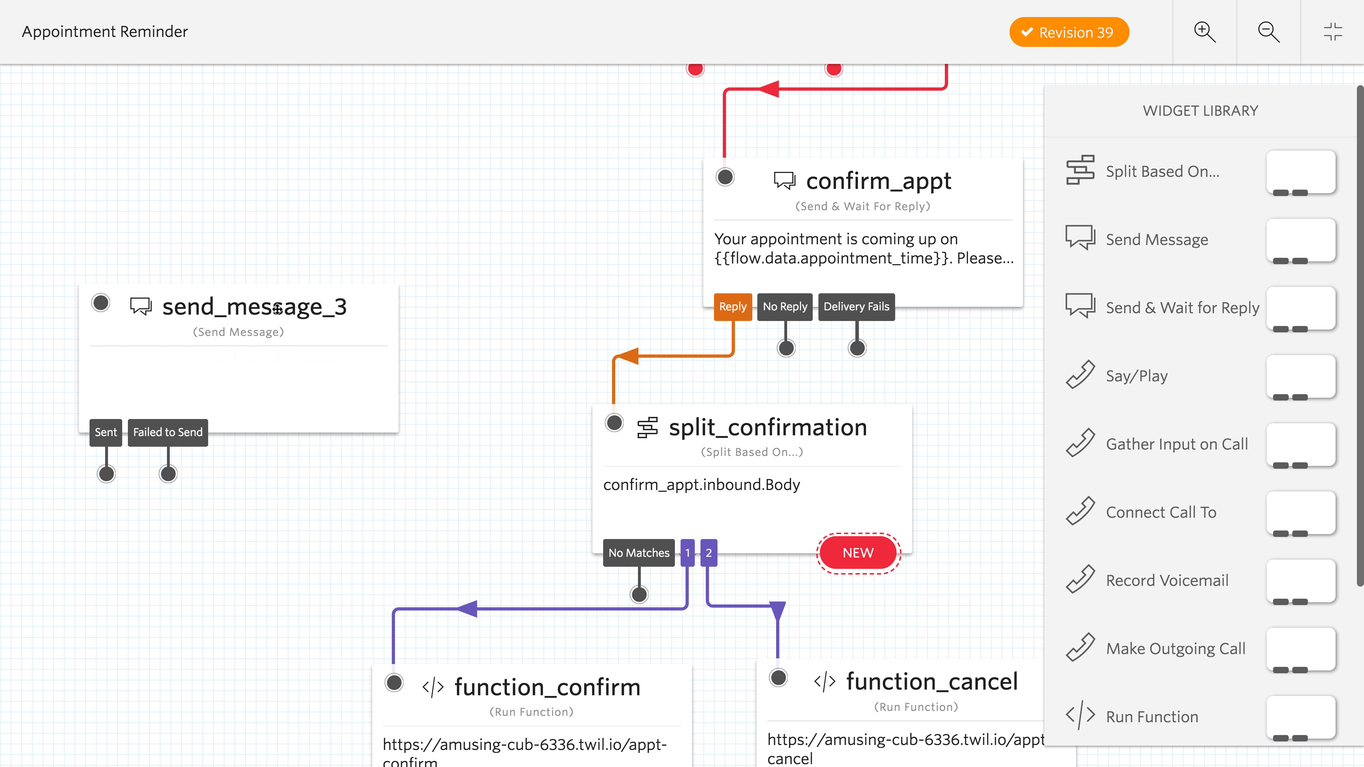
{"action": "triple_click", "coordinate": [1229, 264]}
{"action": "type", "text": "s"}
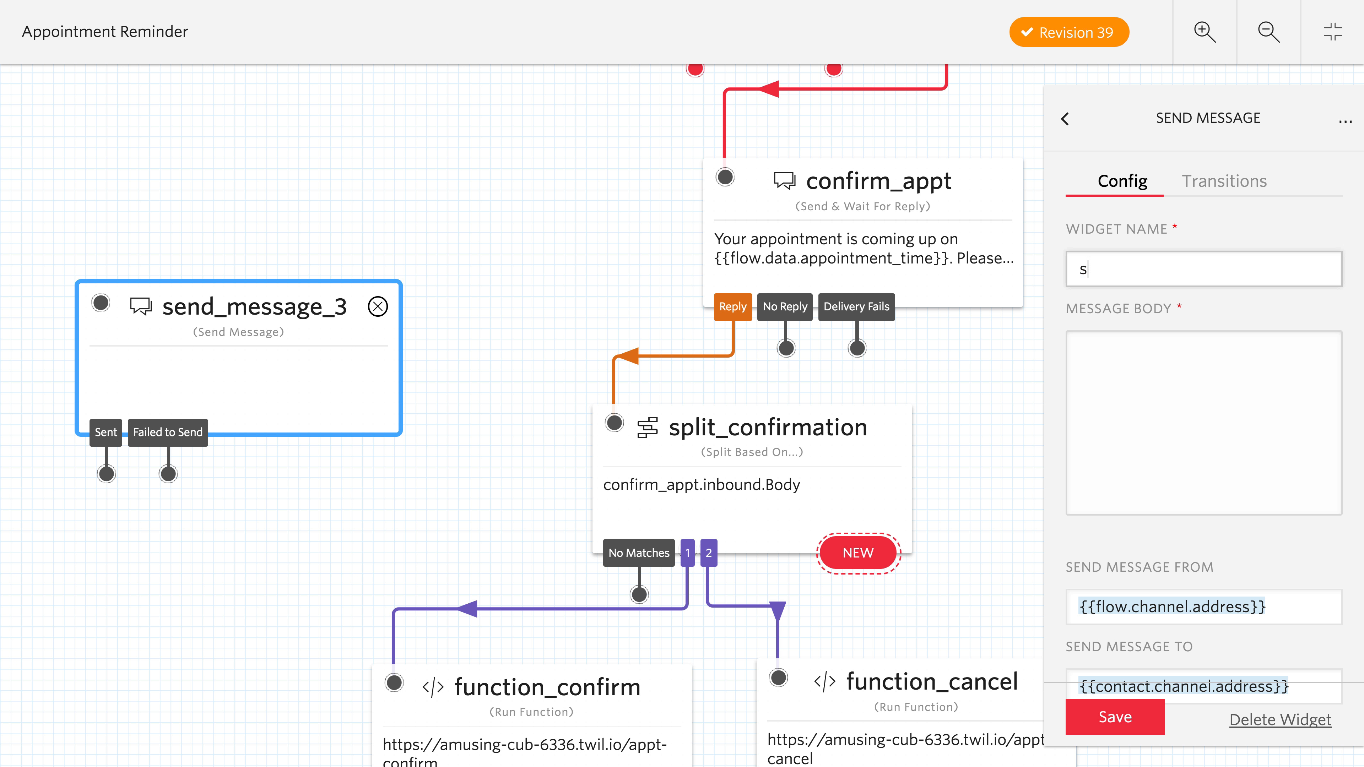
{"action": "type", "text": "end_no_ma"}
- Set send_no_match's message body to "We're sorry, we couldn't understand your response." and save the widget
{"action": "left_click", "coordinate": [1240, 429]}
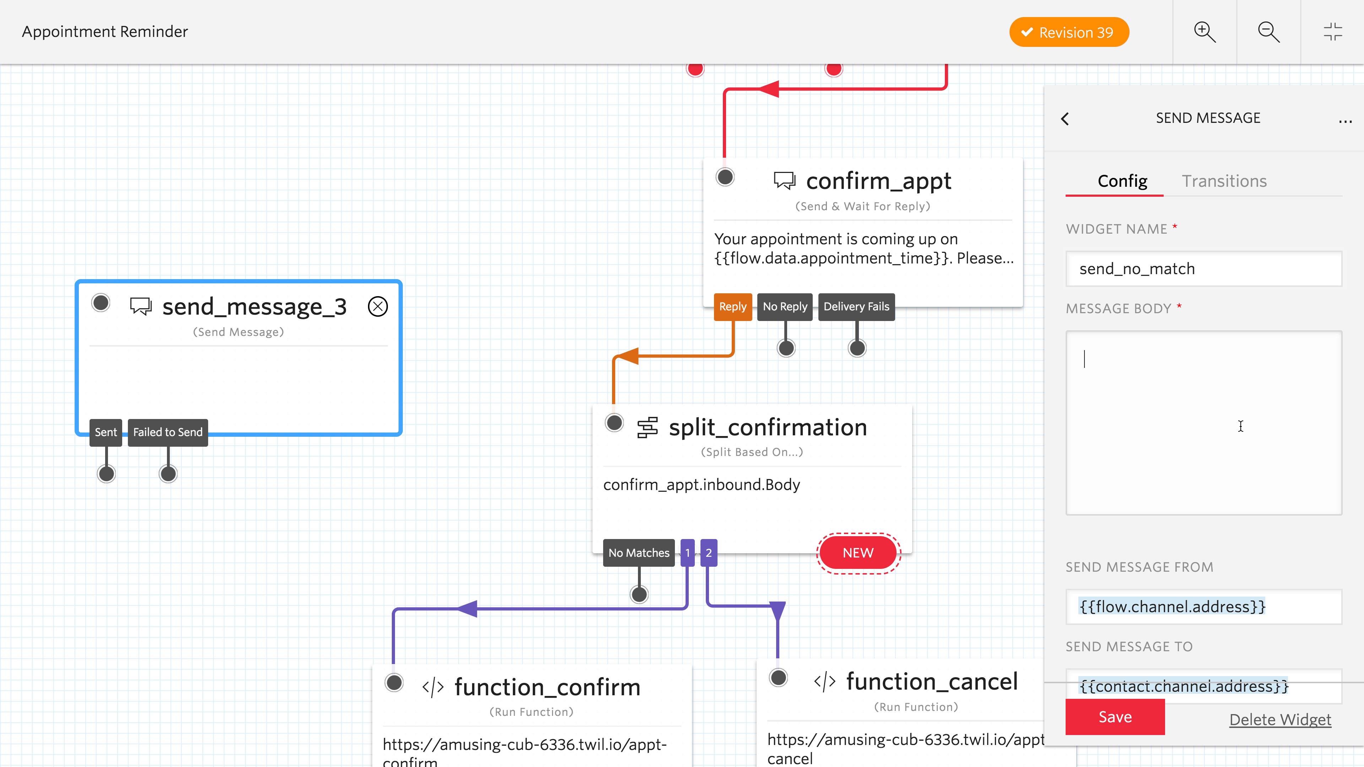
{"action": "type", "text": "We're sorry, we couldn't underst"}
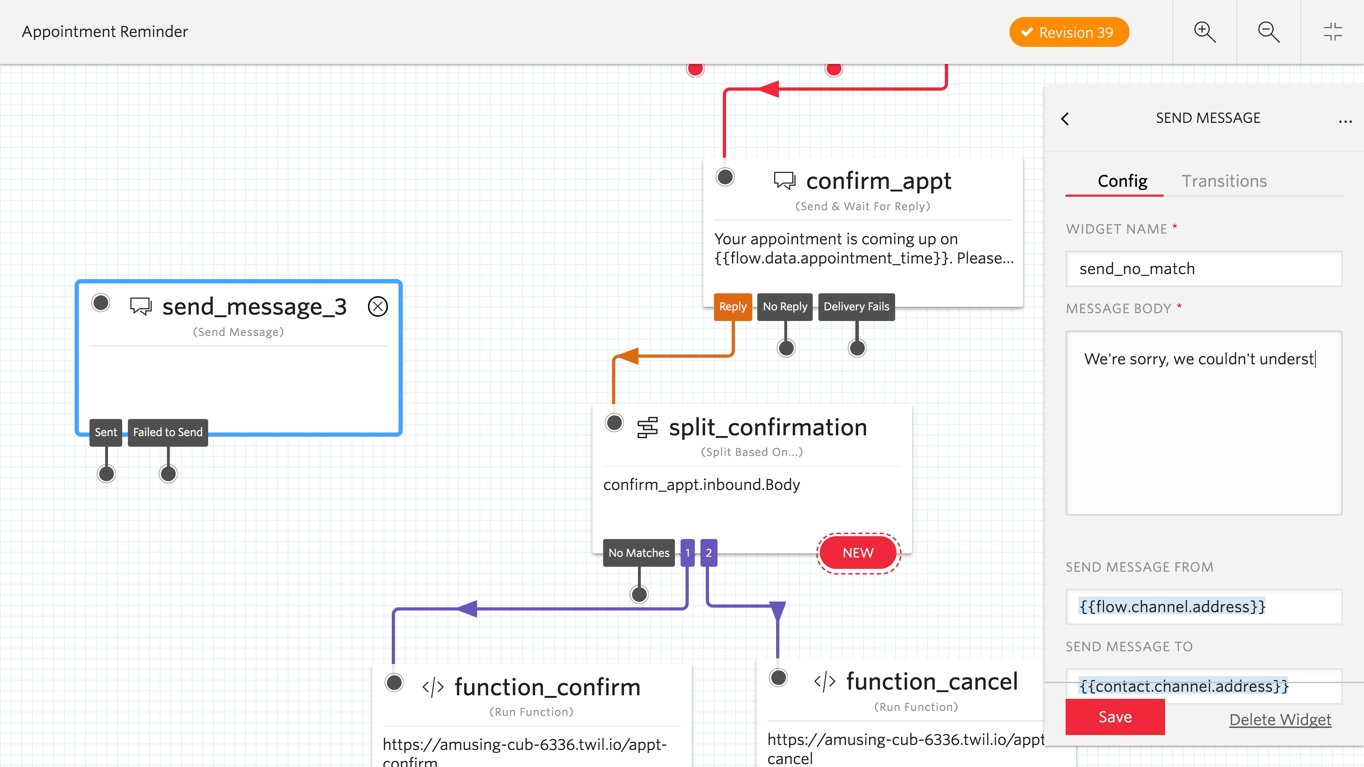
{"action": "type", "text": "and your response."}
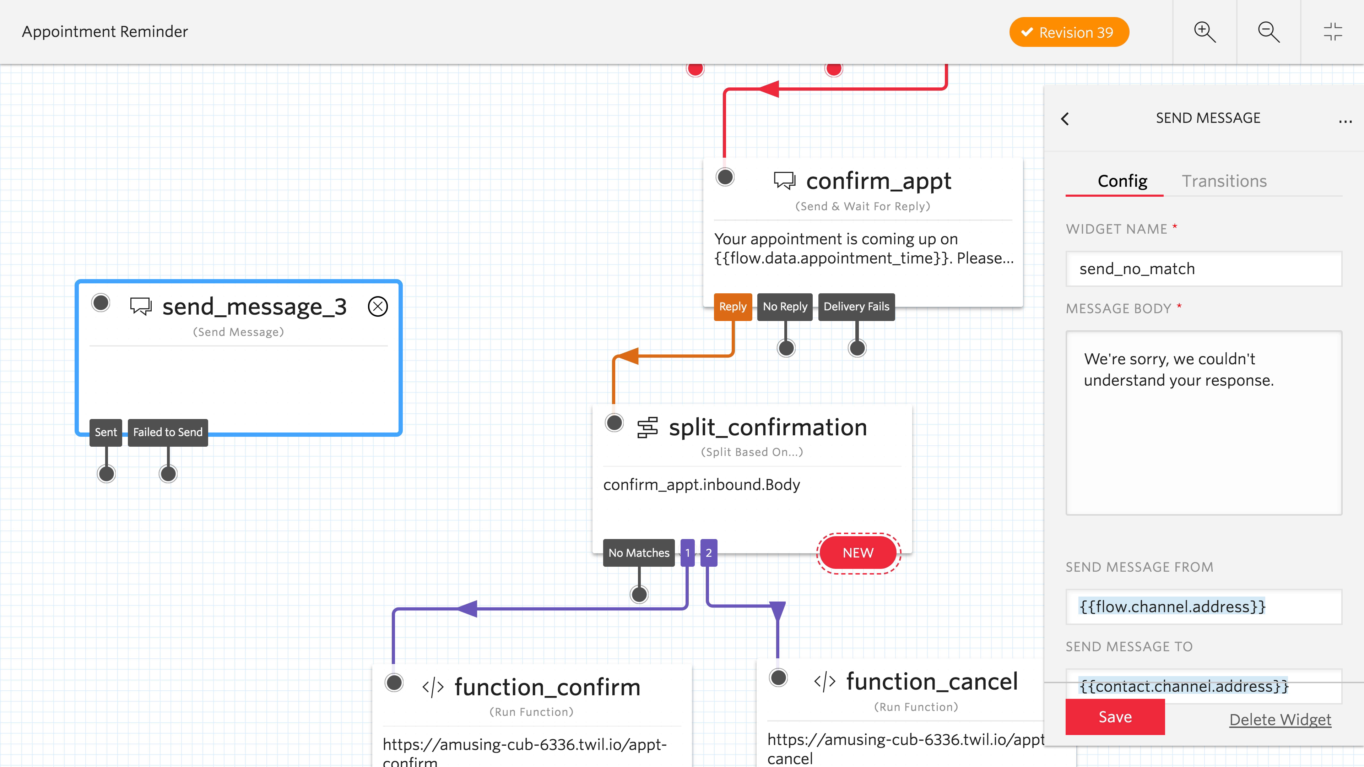
{"action": "left_click", "coordinate": [1116, 718]}
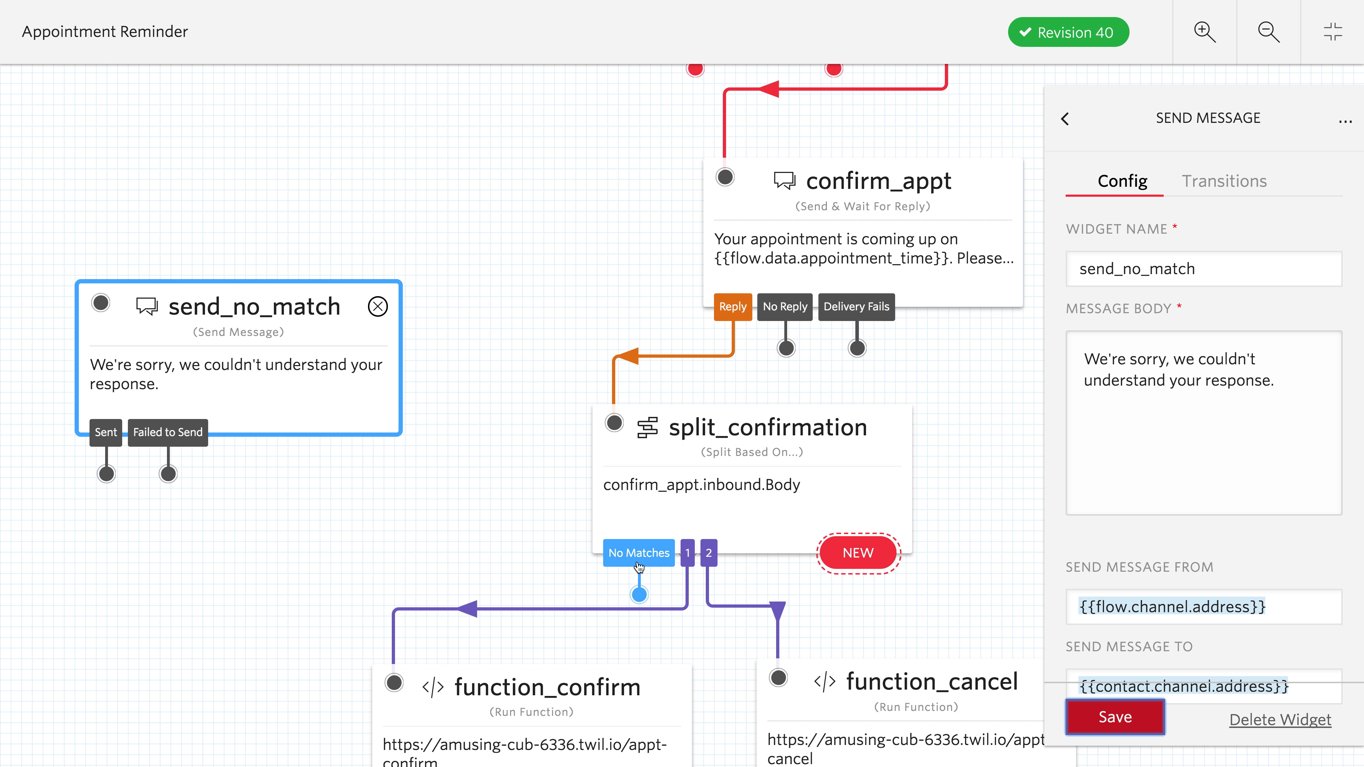
- Connect split_confirmation's No Matches output to send_no_match, loop send_no_match's Sent output back to confirm_appt, and save
{"action": "left_click_drag", "start_coordinate": [638, 594], "coordinate": [99, 304]}
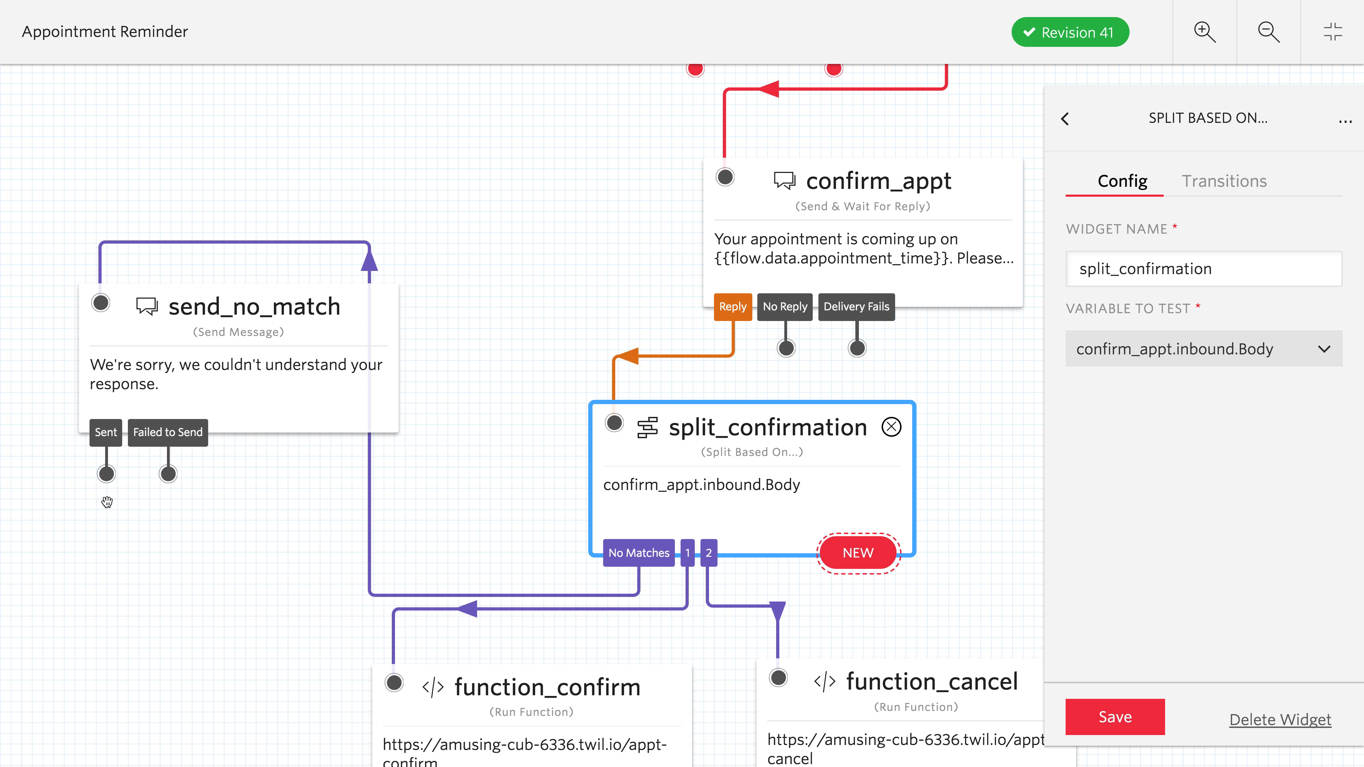
{"action": "left_click_drag", "start_coordinate": [106, 475], "coordinate": [725, 178]}
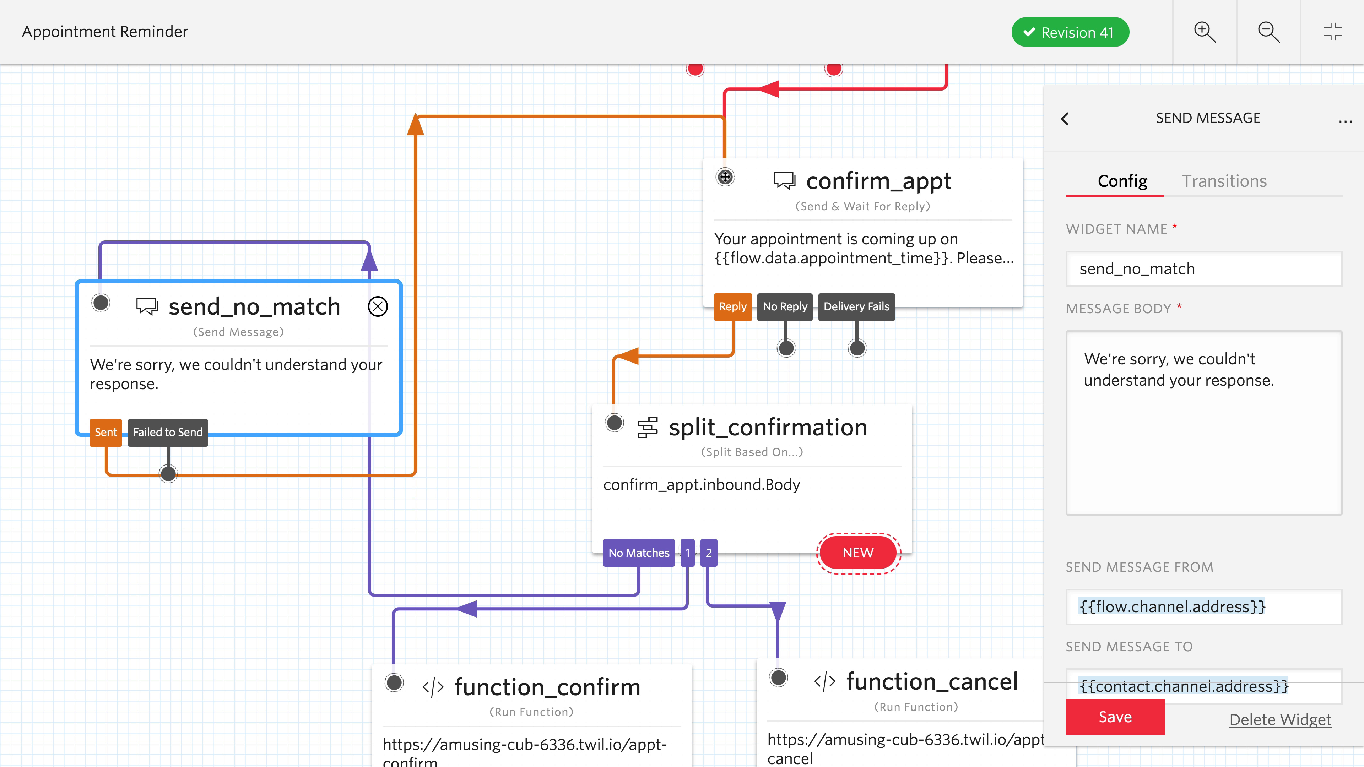
{"action": "left_click", "coordinate": [1115, 718]}
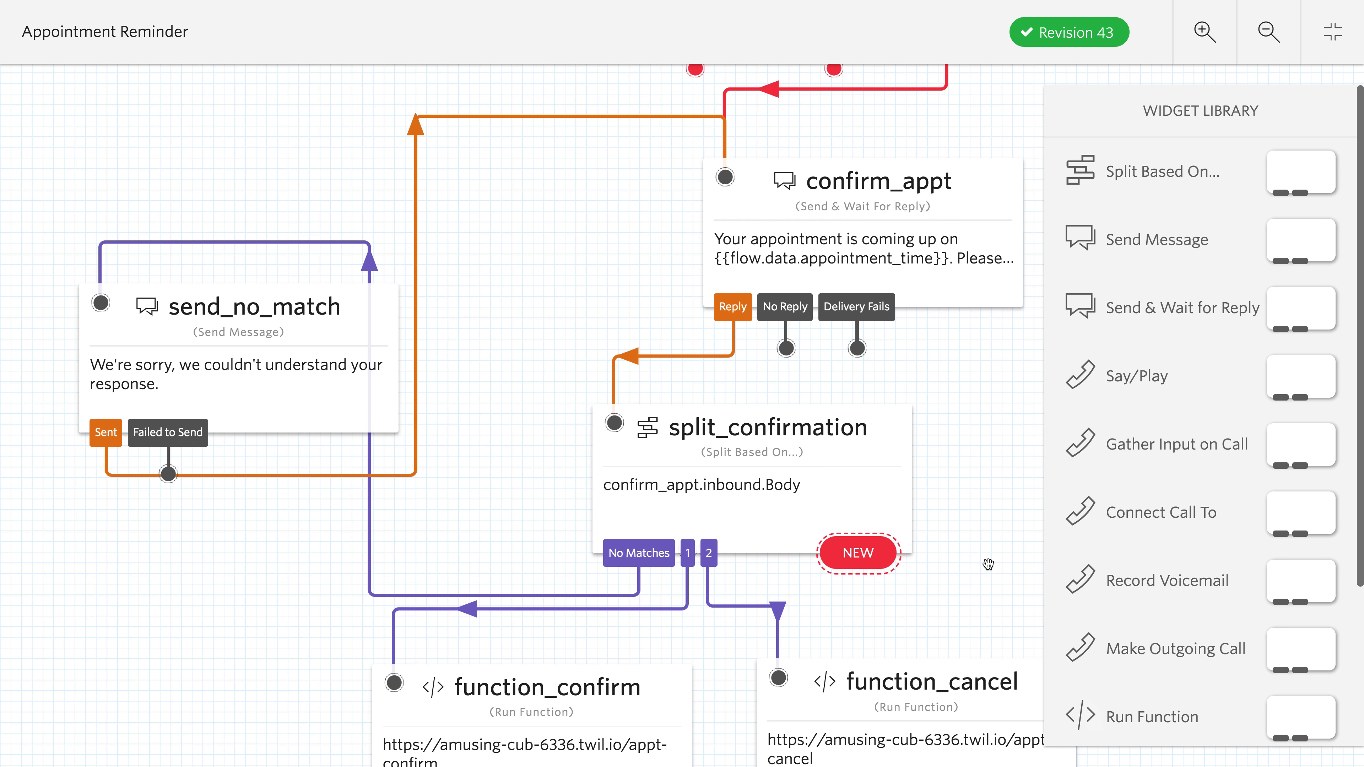
- Go from the flow configuration's phone number guidance to the account's Phone Numbers page
{"action": "scroll", "coordinate": [982, 565], "scroll_direction": "down", "scroll_amount": 5}
{"action": "left_click_drag", "start_coordinate": [982, 565], "coordinate": [660, 457]}
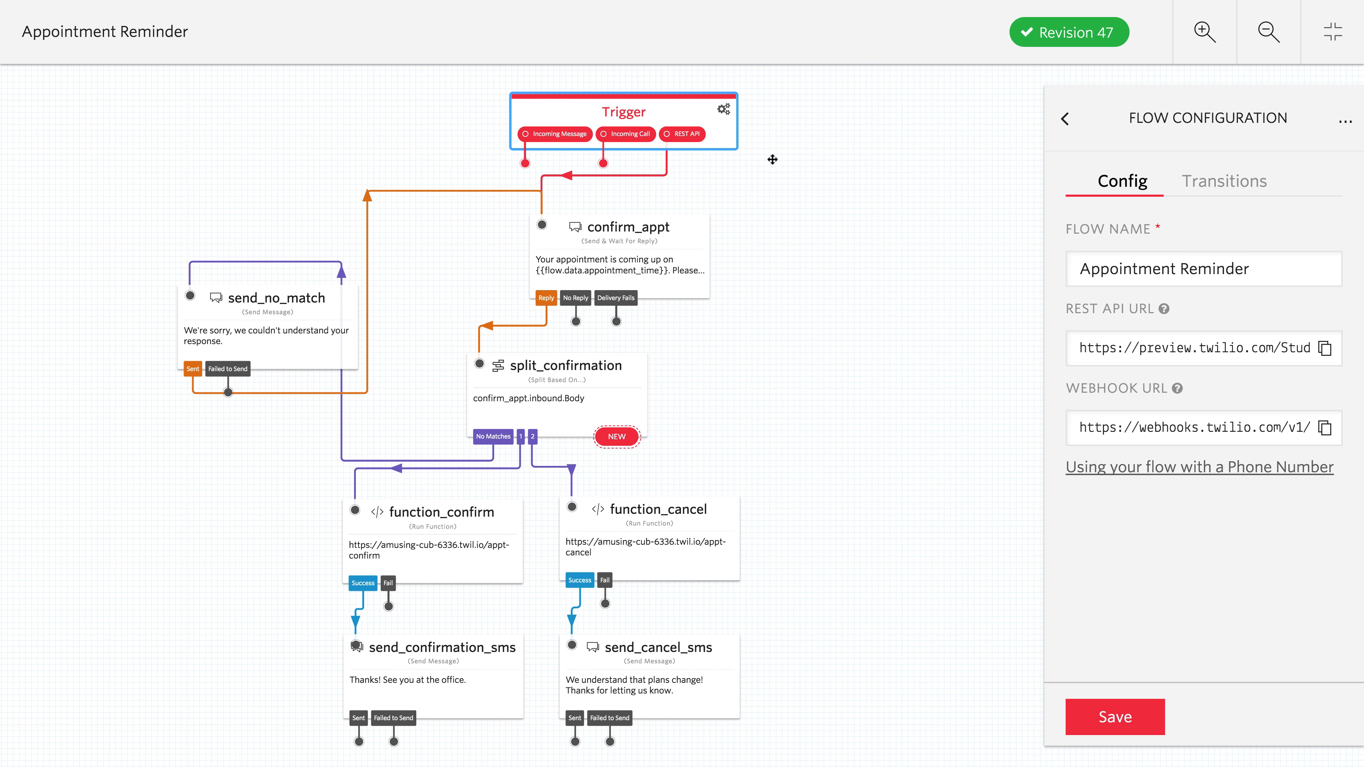
{"action": "left_click", "coordinate": [1192, 472]}
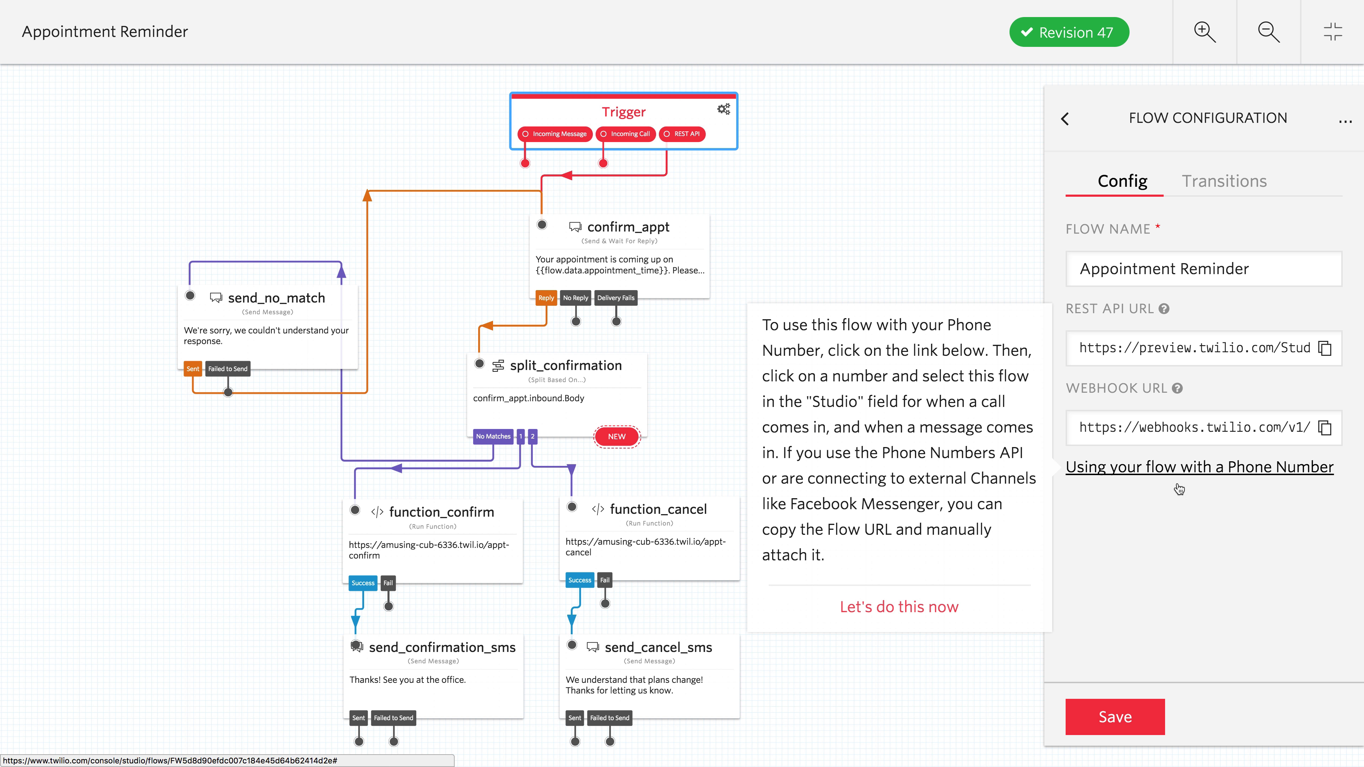
{"action": "left_click", "coordinate": [898, 614]}
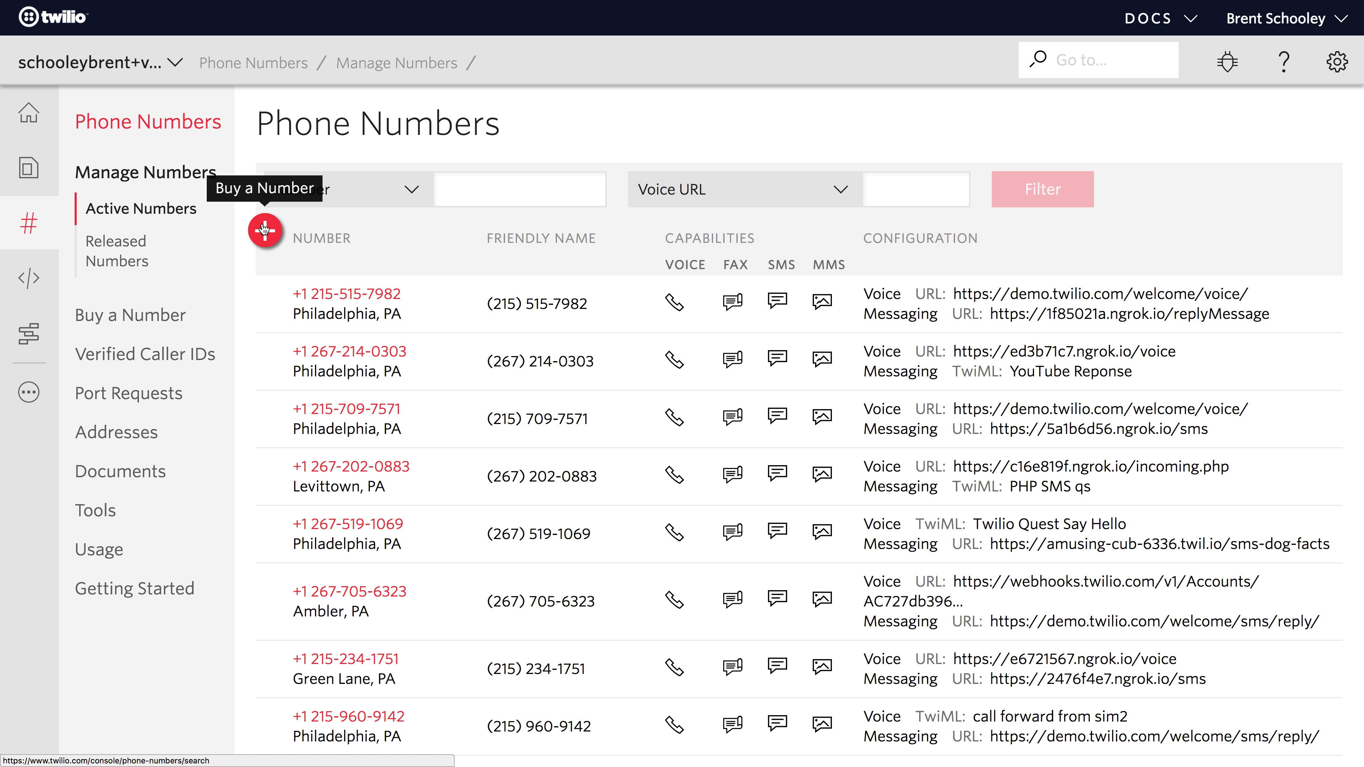
- Search for United States phone numbers to buy whose first part matches 267
{"action": "left_click", "coordinate": [265, 235]}
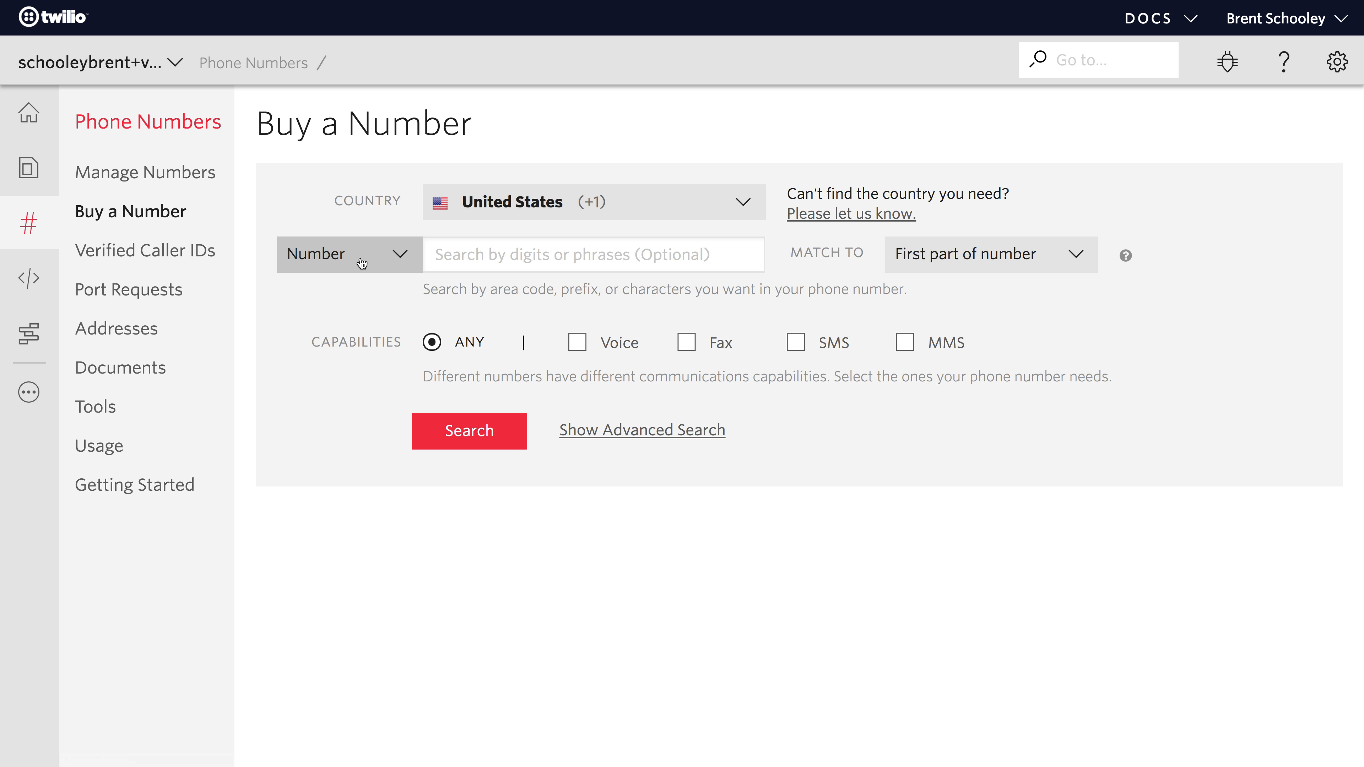
{"action": "left_click", "coordinate": [481, 254]}
{"action": "type", "text": "267"}
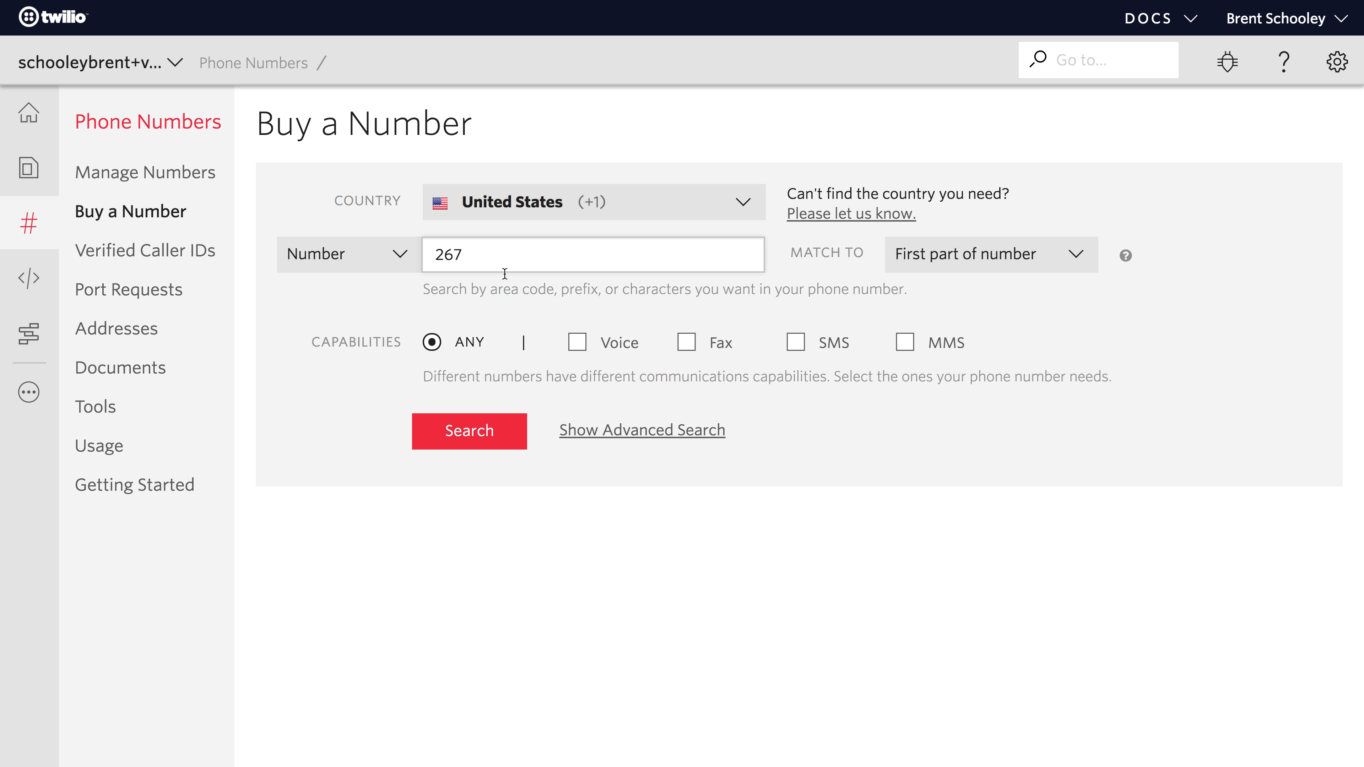
{"action": "left_click", "coordinate": [492, 432]}
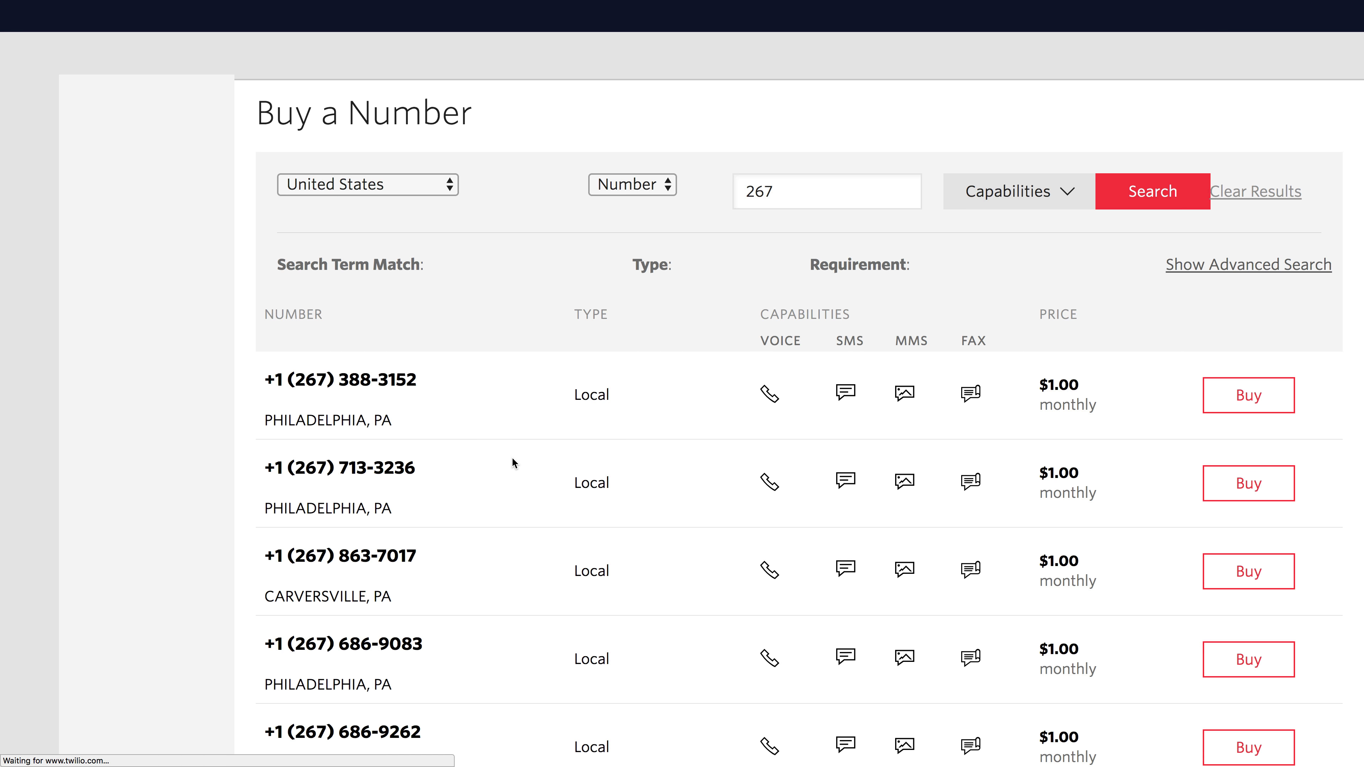
- Buy the first phone number in the search results and open its setup page
{"action": "left_click", "coordinate": [1242, 409]}
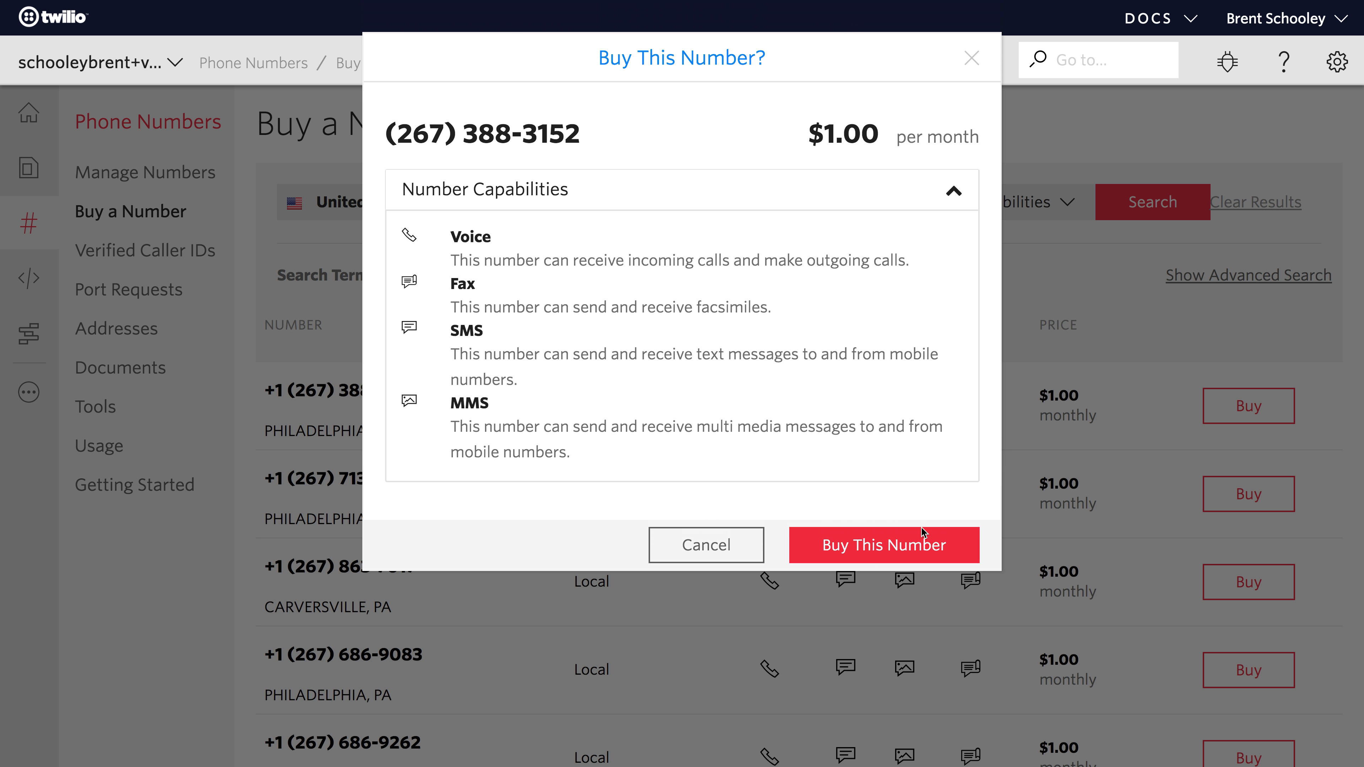
{"action": "left_click", "coordinate": [847, 539]}
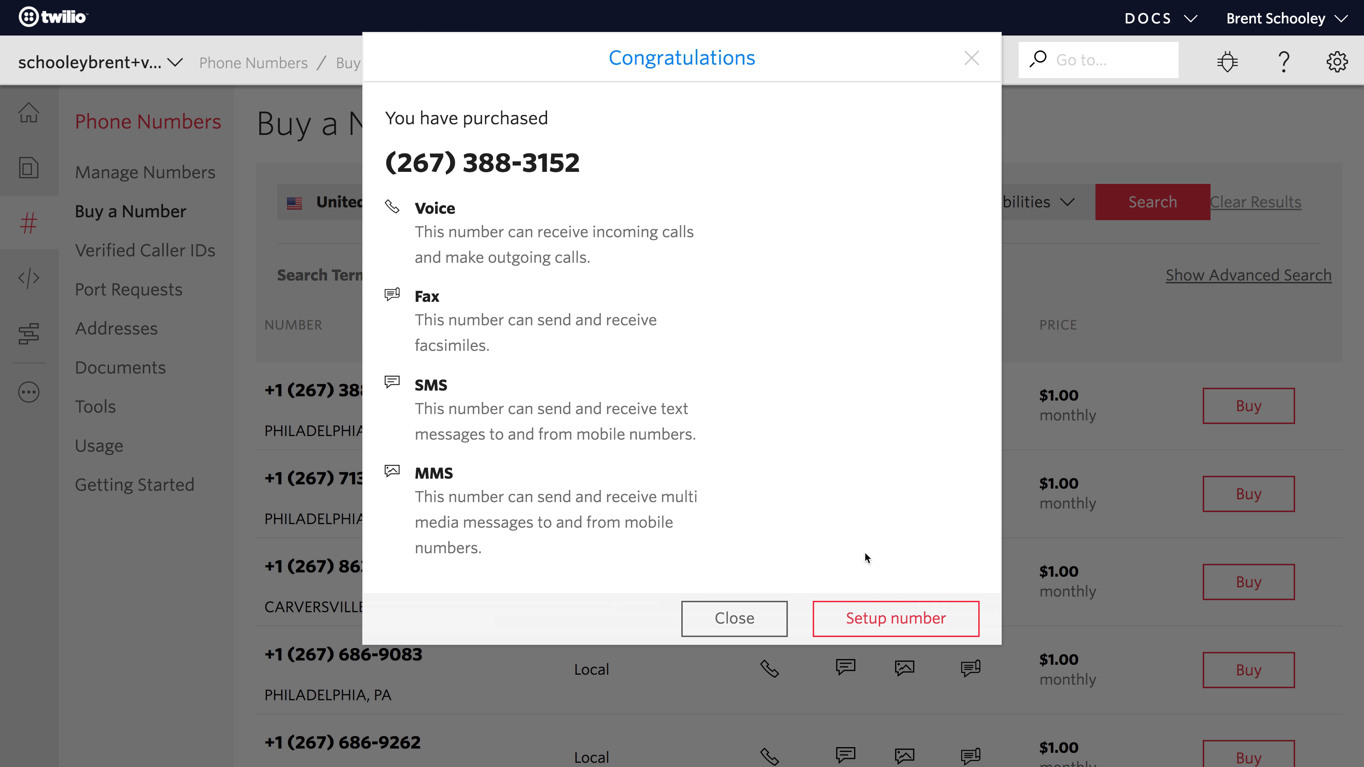
{"action": "left_click", "coordinate": [892, 627]}
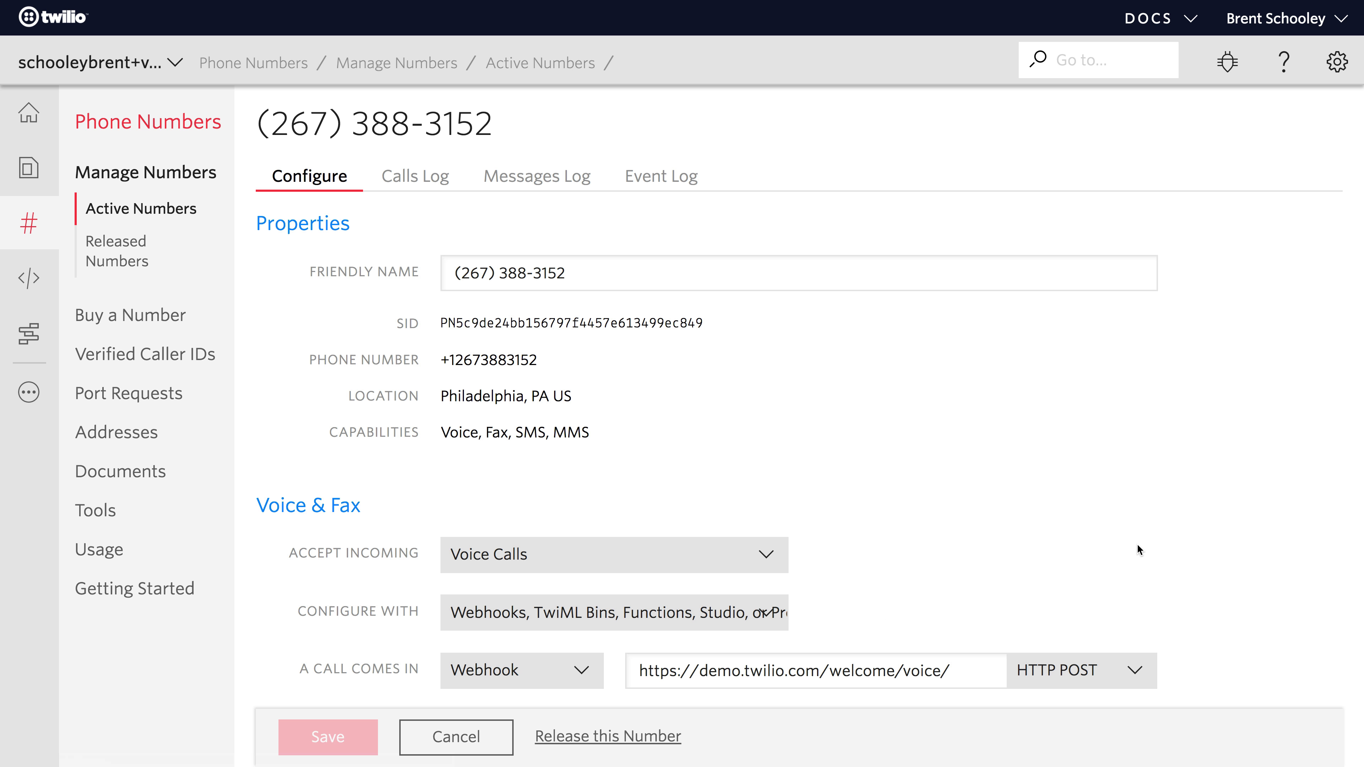
- Set the number's incoming message handler to Studio Flow with the Appointment Reminder flow and save
{"action": "scroll", "coordinate": [1138, 544], "scroll_direction": "down", "scroll_amount": 8}
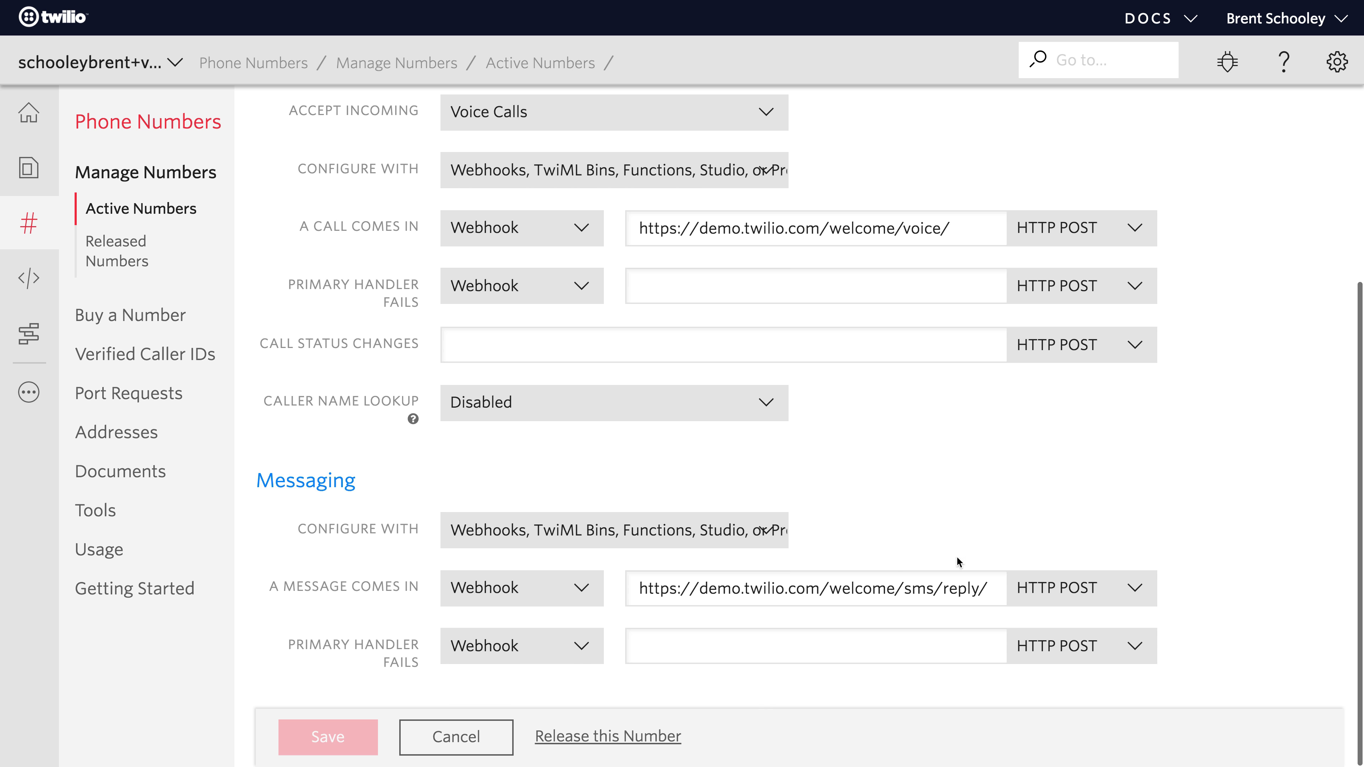
{"action": "left_click", "coordinate": [558, 587]}
{"action": "left_click", "coordinate": [520, 711]}
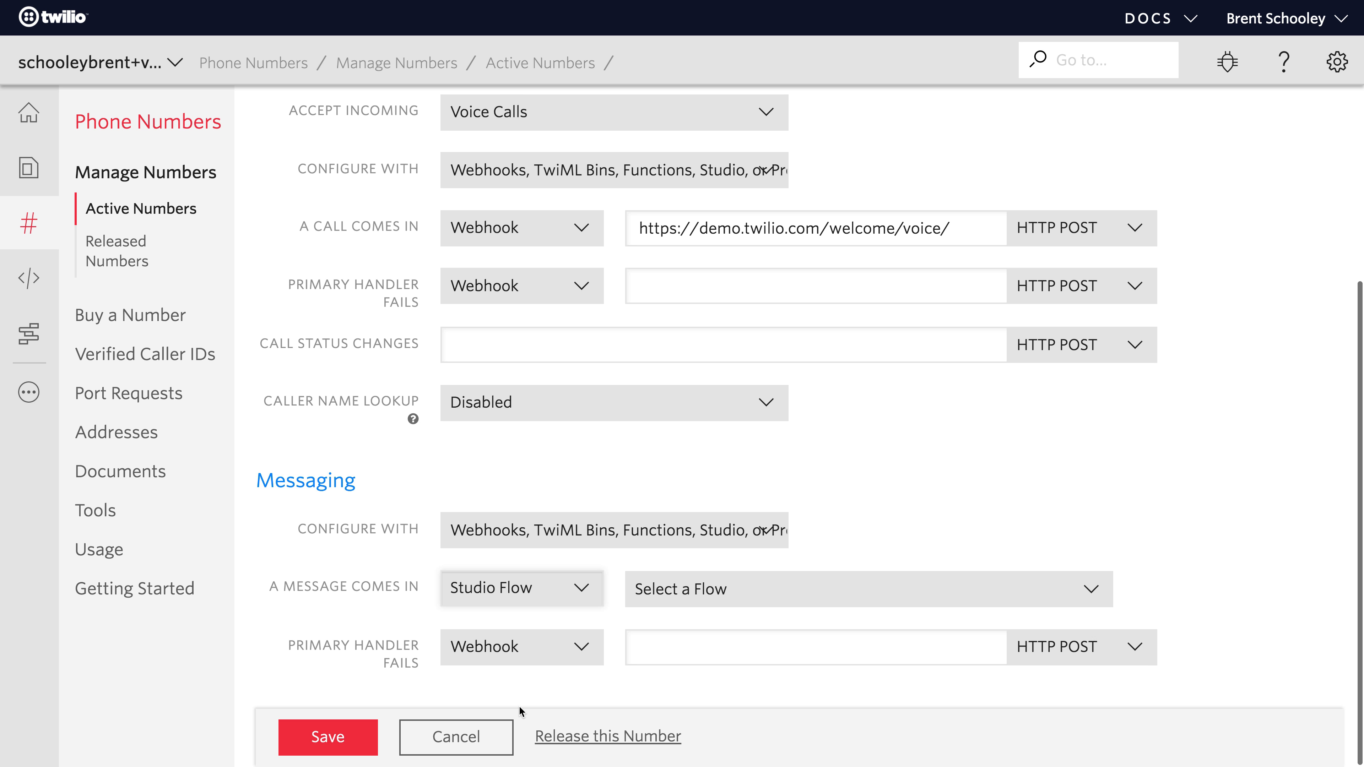
{"action": "left_click", "coordinate": [783, 590]}
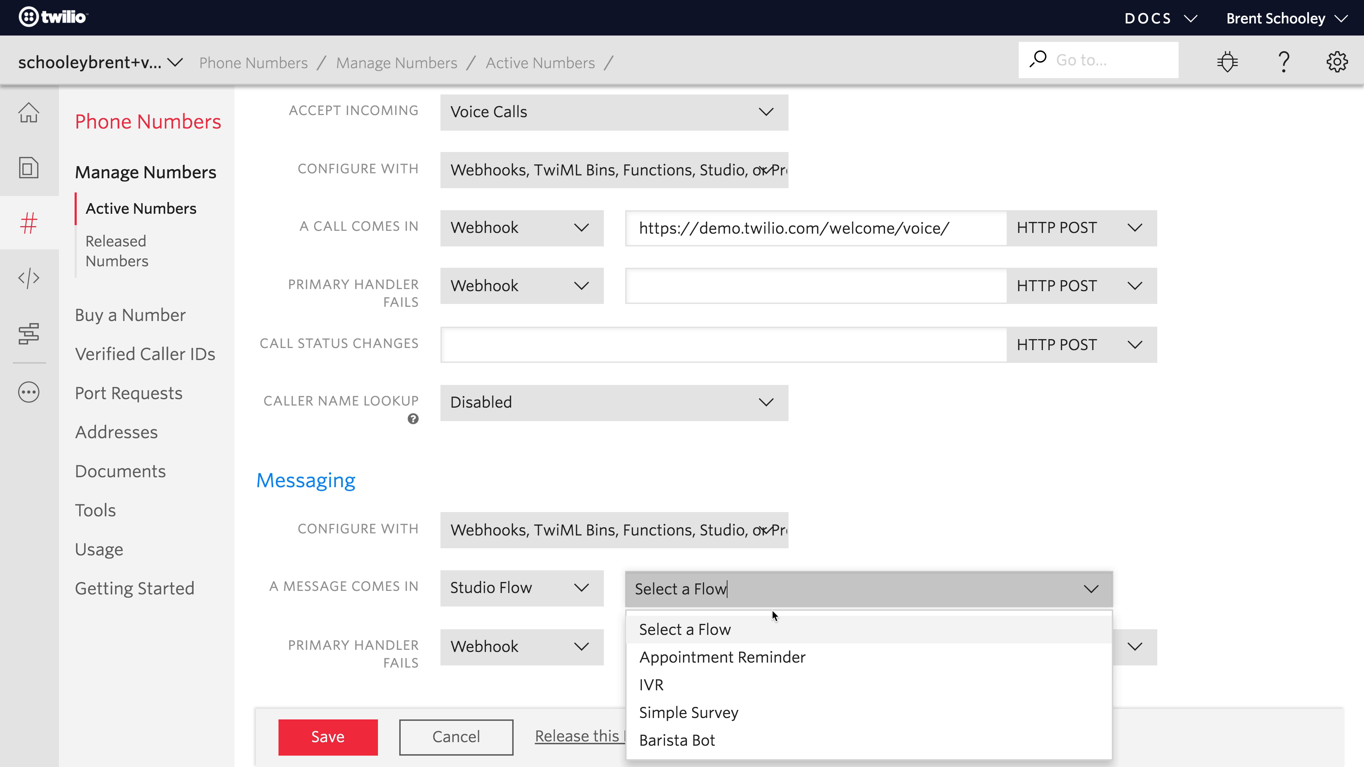
{"action": "left_click", "coordinate": [743, 659]}
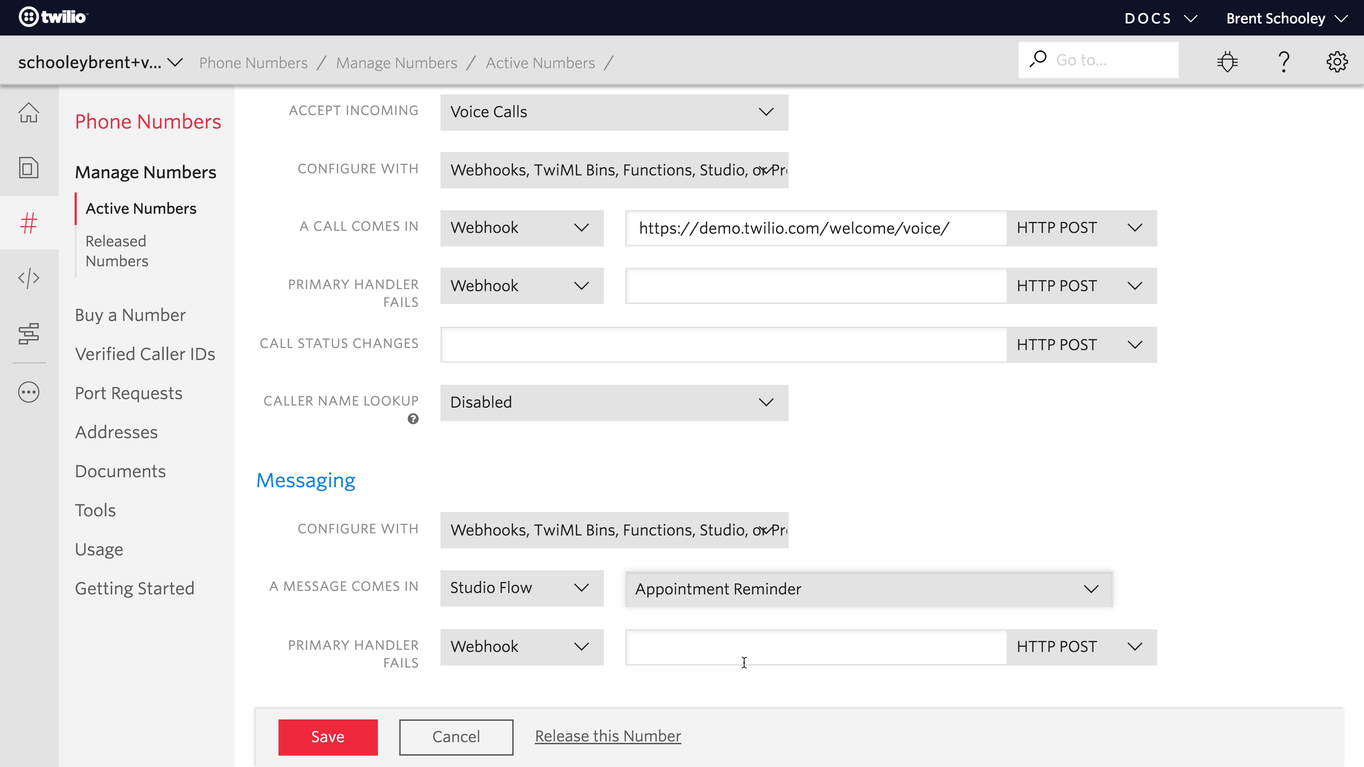
{"action": "left_click", "coordinate": [301, 740]}
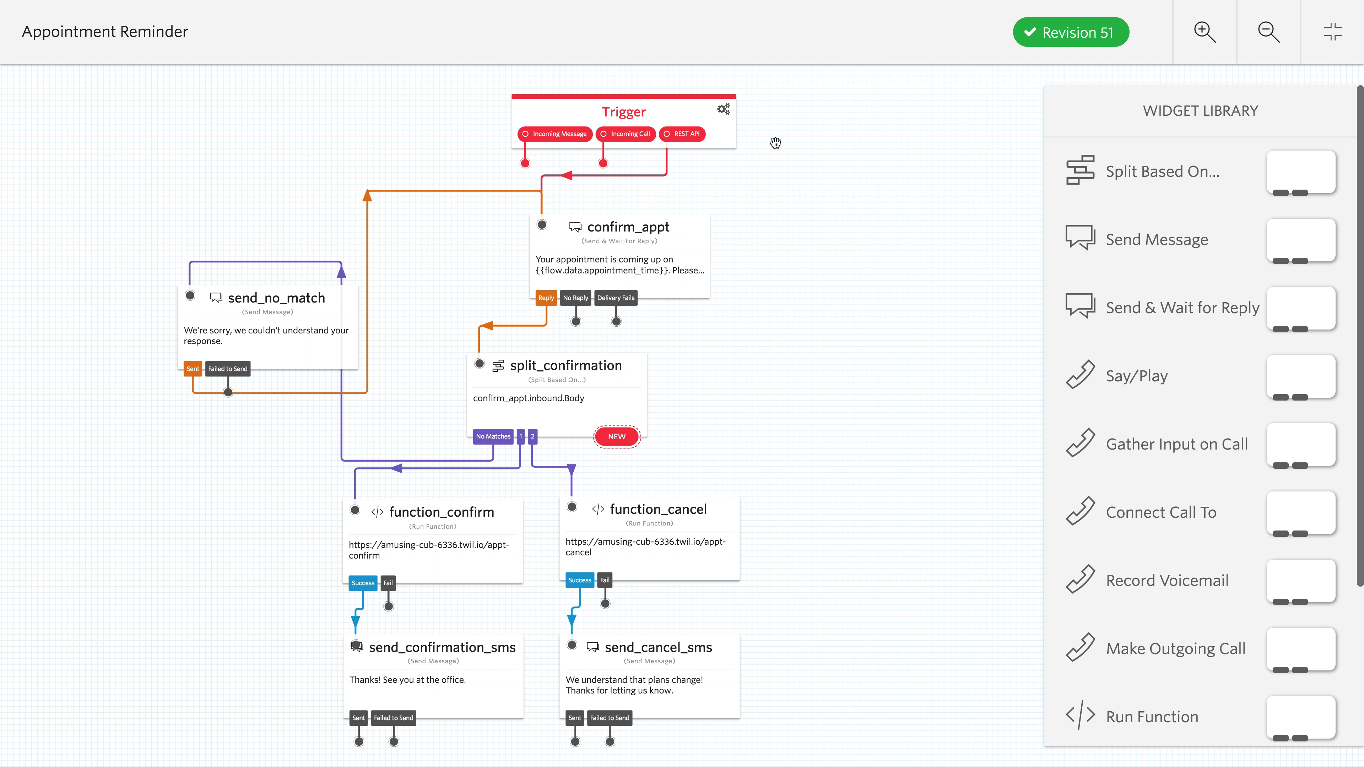
- Open the Trigger's configuration in the Appointment Reminder flow and select its REST API URL
{"action": "left_click", "coordinate": [683, 108]}
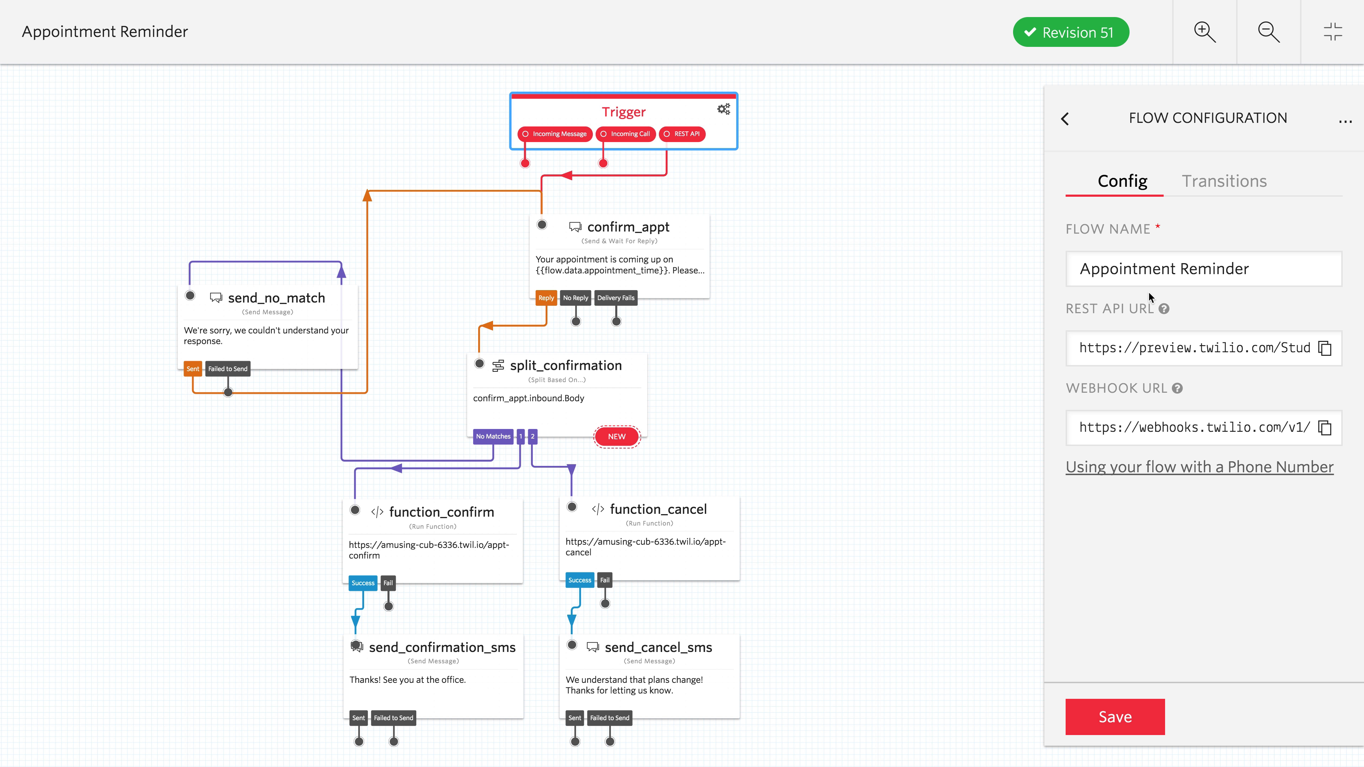
{"action": "mouse_move", "coordinate": [1165, 310]}
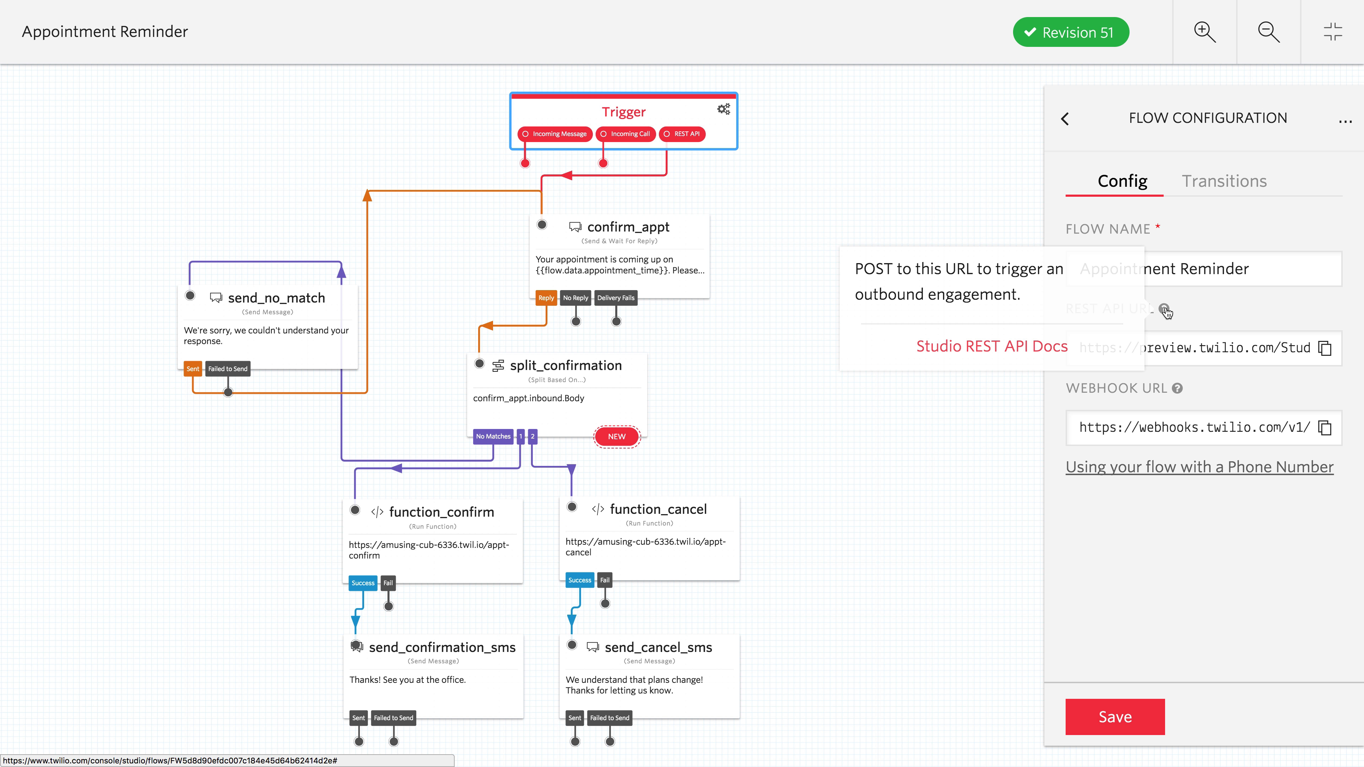
{"action": "left_click", "coordinate": [1179, 342]}
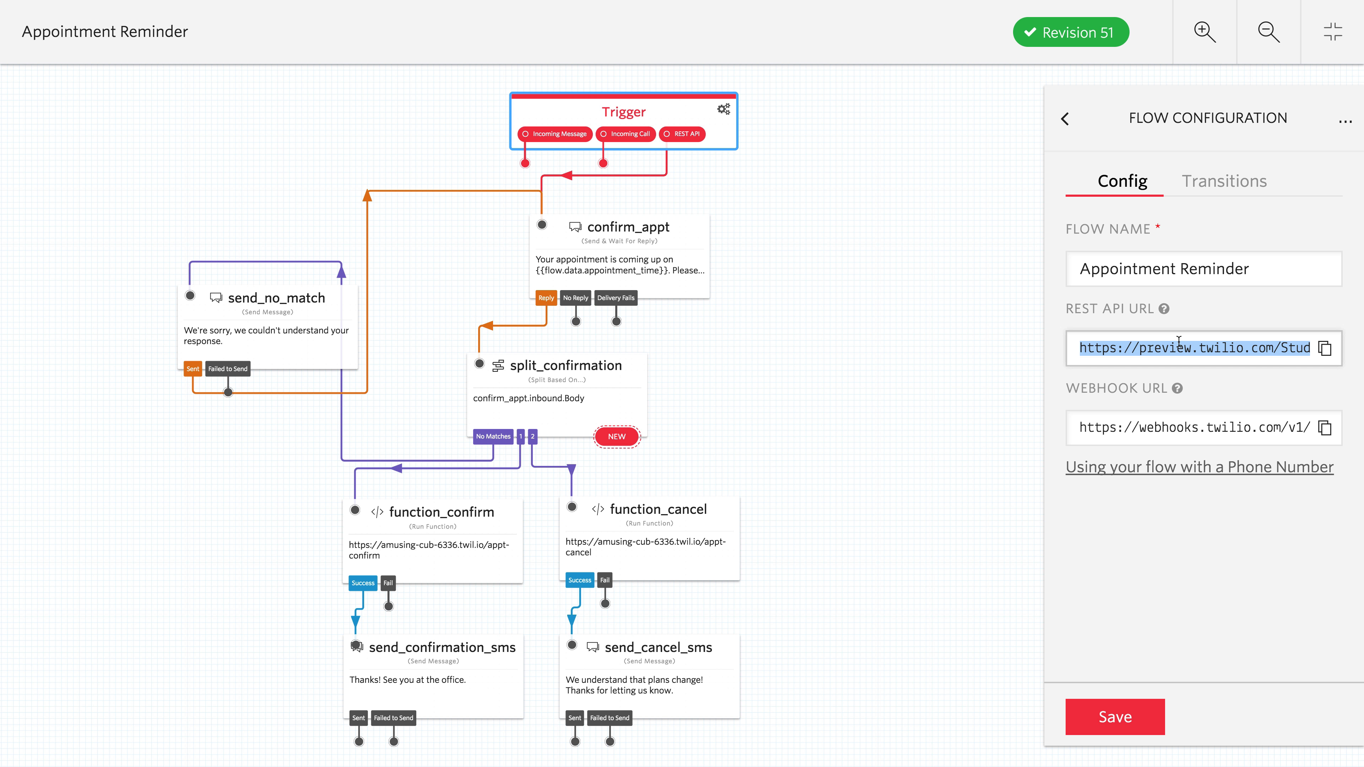